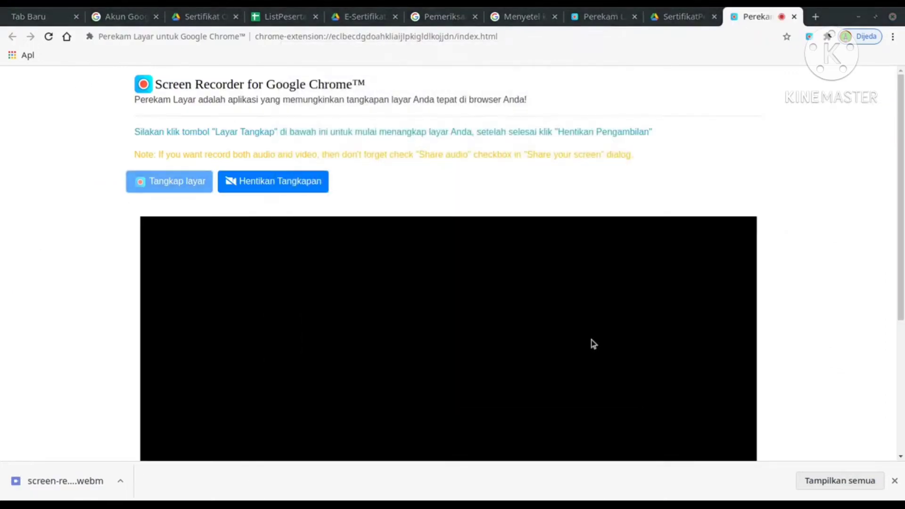
Switch to the 'Sertifikat Online Course' Google Drive tab in Chrome.
left_click(208, 18)
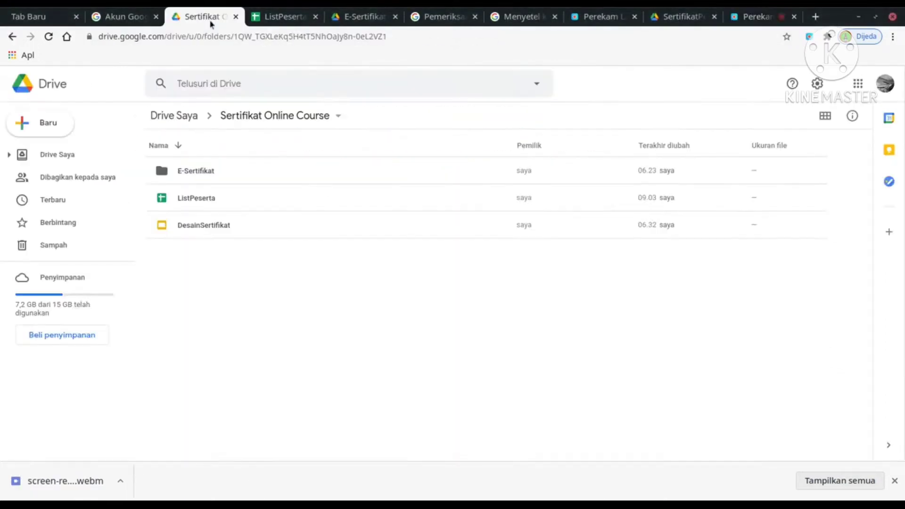
Open the ListPeserta spreadsheet from Drive and close its duplicate tab.
double_click(190, 198)
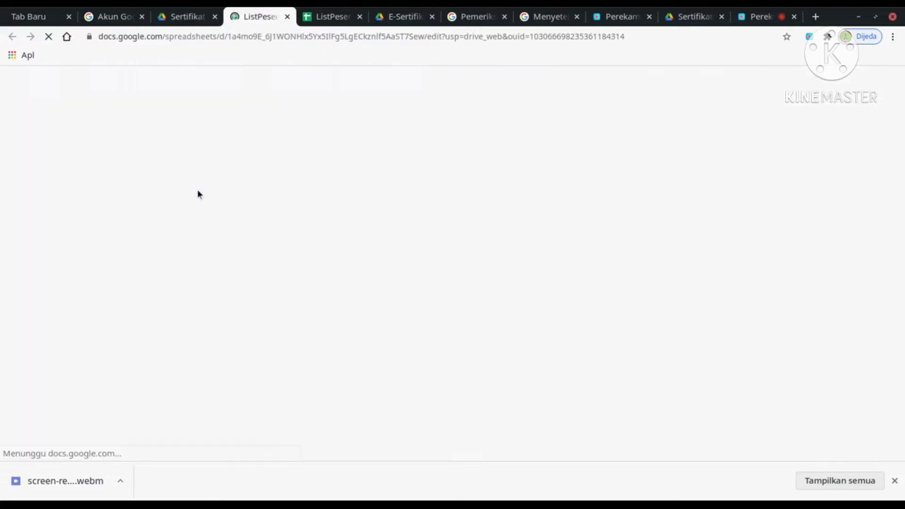
left_click(360, 16)
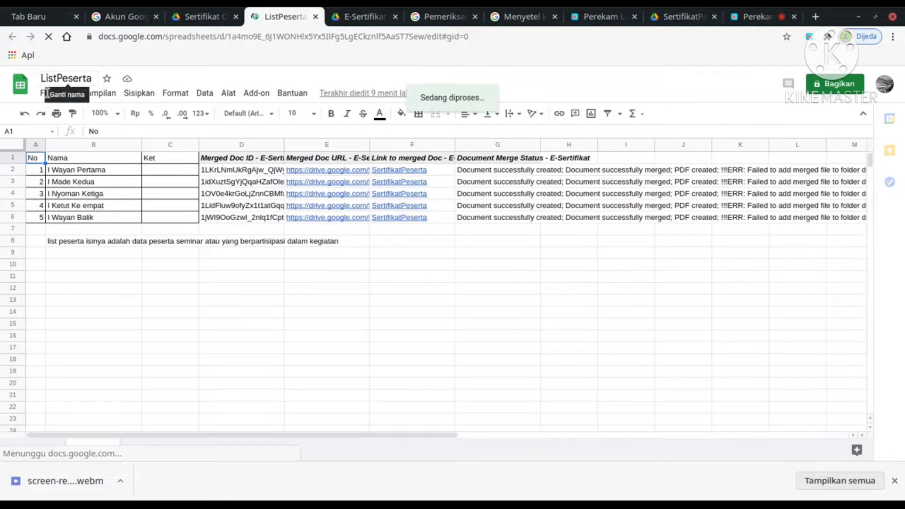
Search the add-on marketplace for 'Auto', open the Autocrat listing and start installing it.
left_click(258, 94)
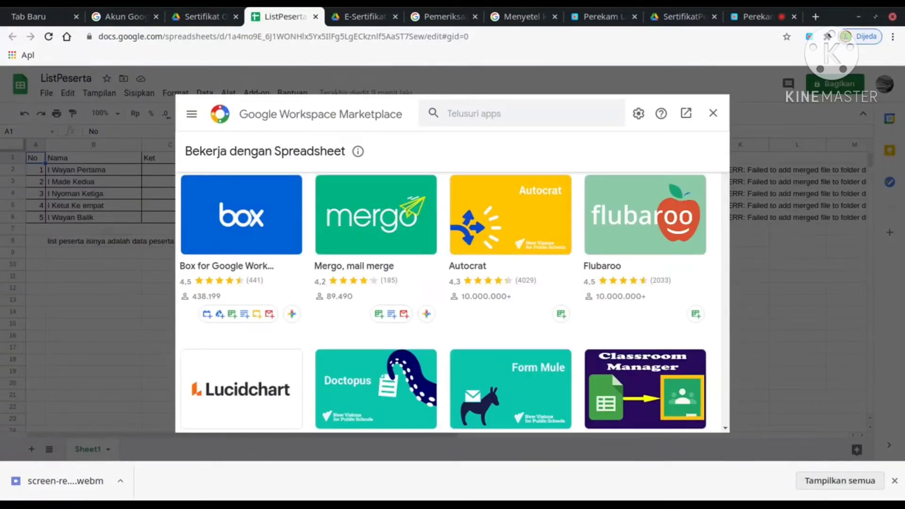
left_click(469, 115)
type("Auto")
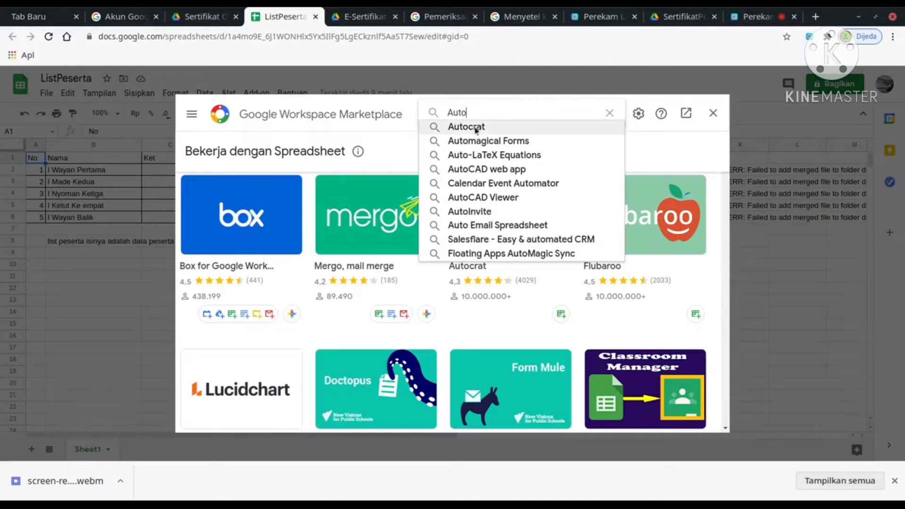
left_click(477, 129)
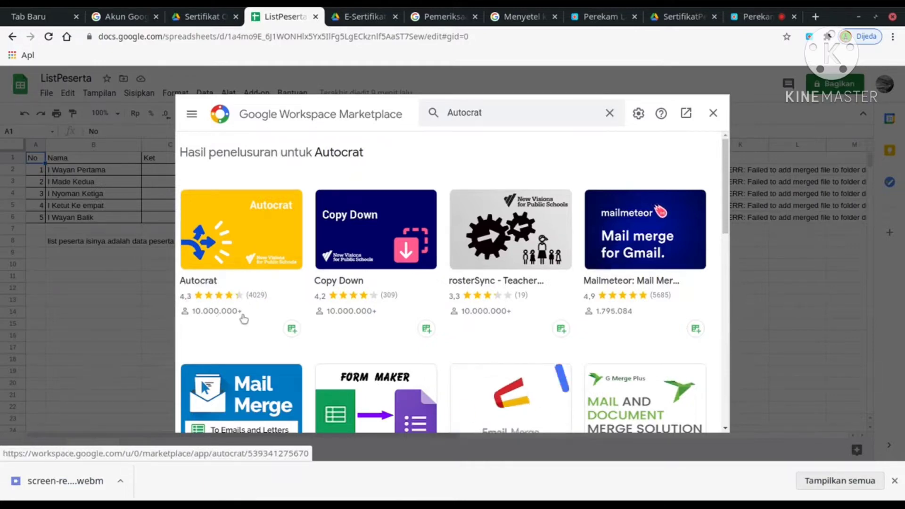
left_click(236, 240)
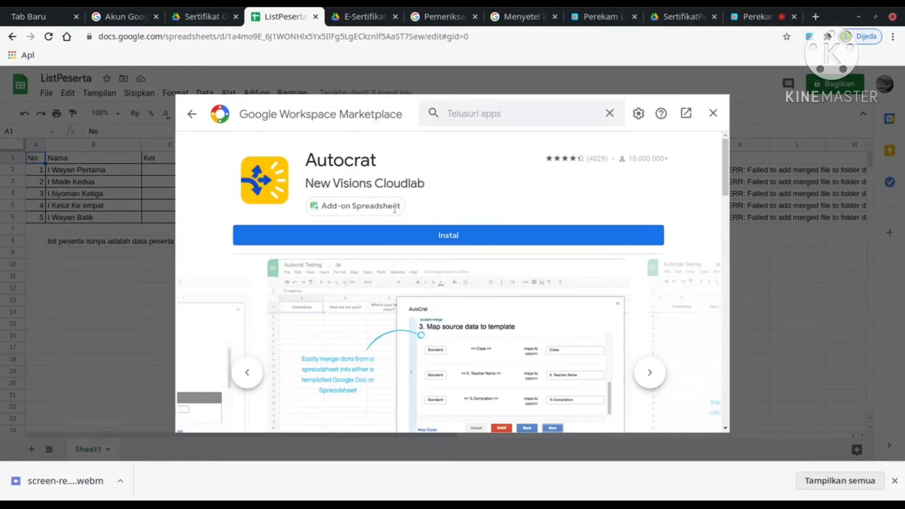
left_click(438, 237)
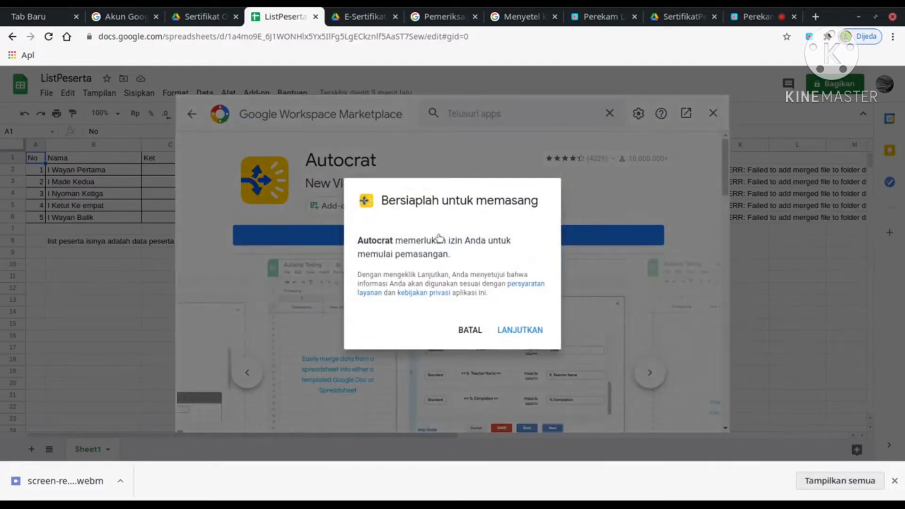
Grant Autocrat's installation permissions, dismiss the completion message and close the marketplace.
left_click(530, 334)
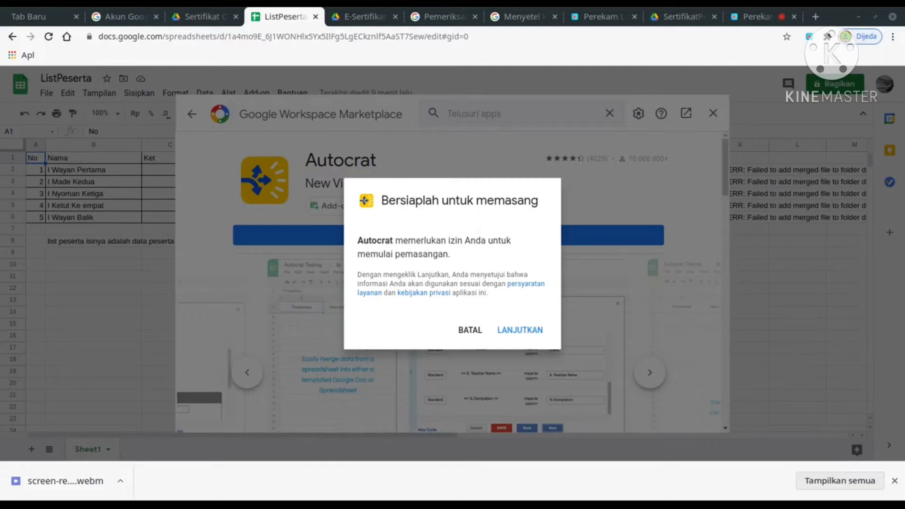
left_click(520, 329)
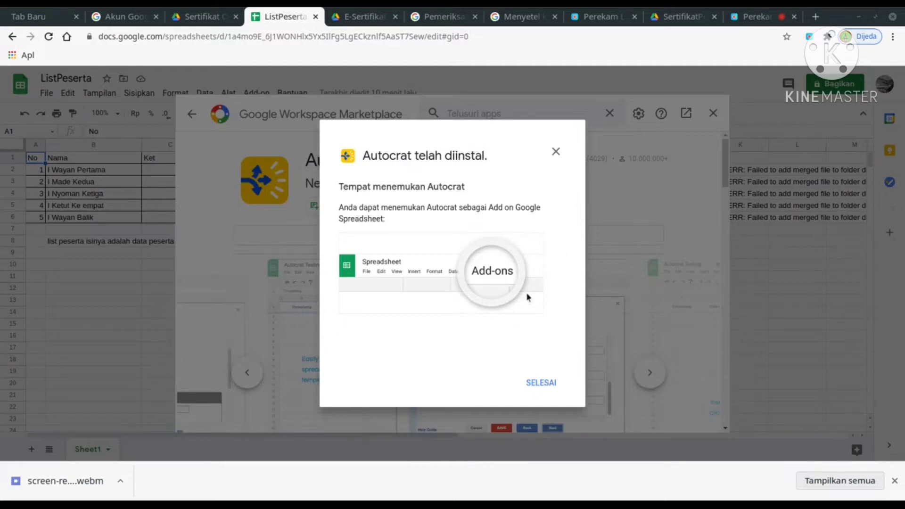
left_click_drag(490, 156, 380, 166)
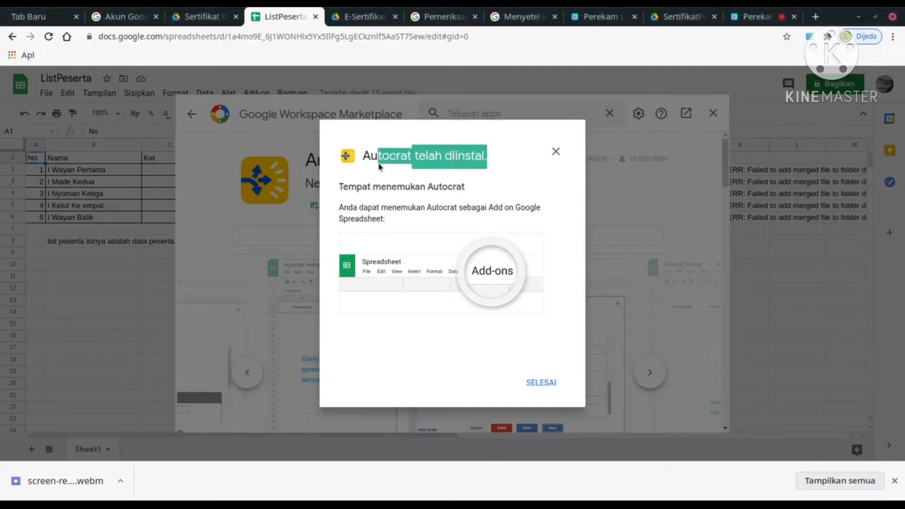
left_click(539, 383)
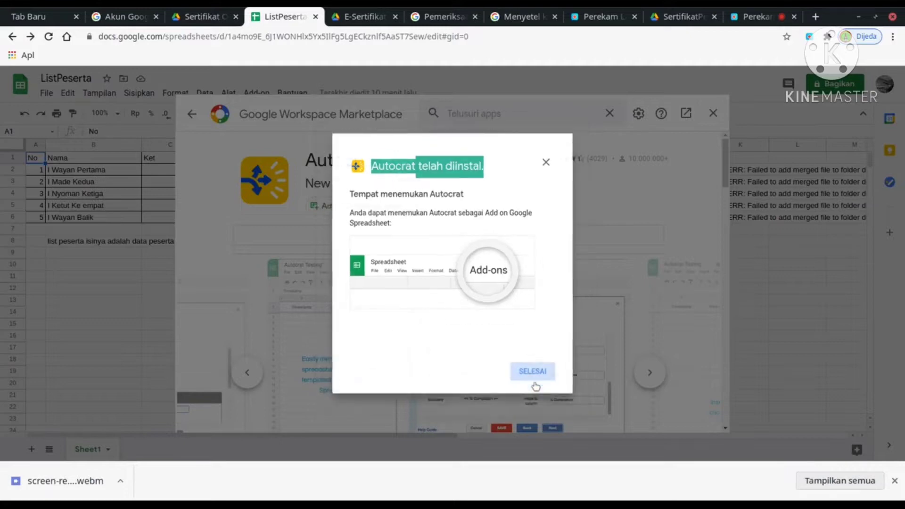
left_click(713, 113)
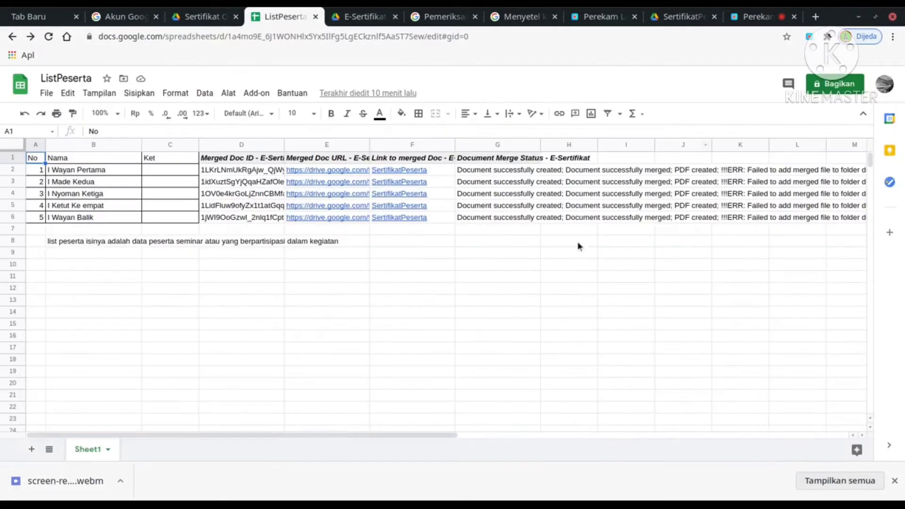
Launch Autocrat from the Add-on menu.
left_click(256, 93)
mouse_move(281, 141)
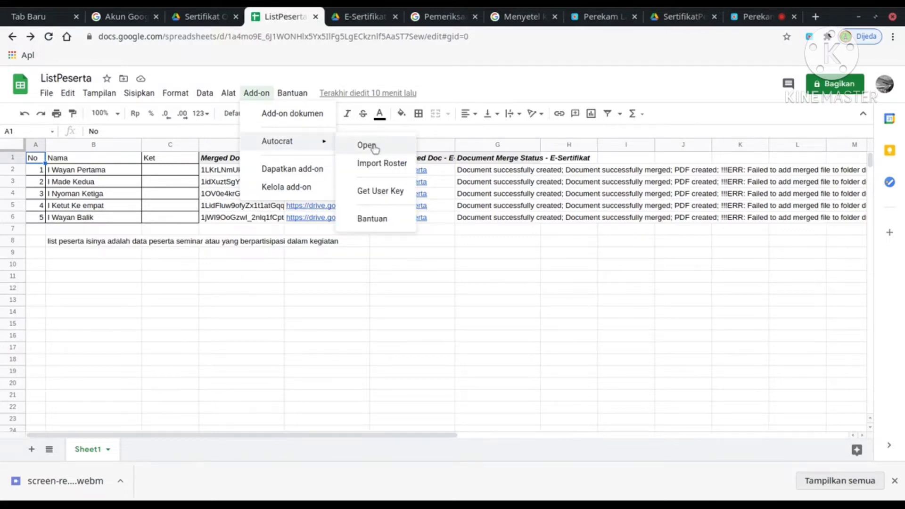
left_click(375, 147)
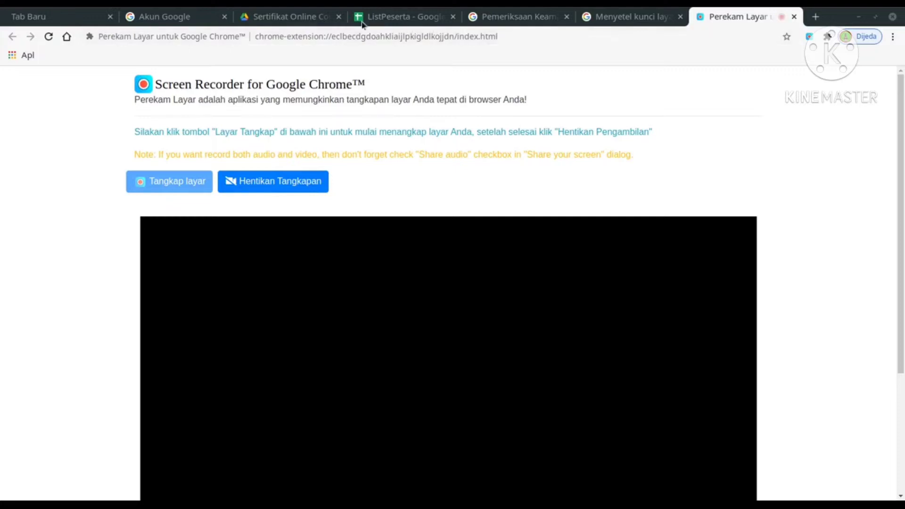
Return to the ListPeserta sheet via the Drive folder and open Autocrat from the Add-on menu.
left_click(328, 18)
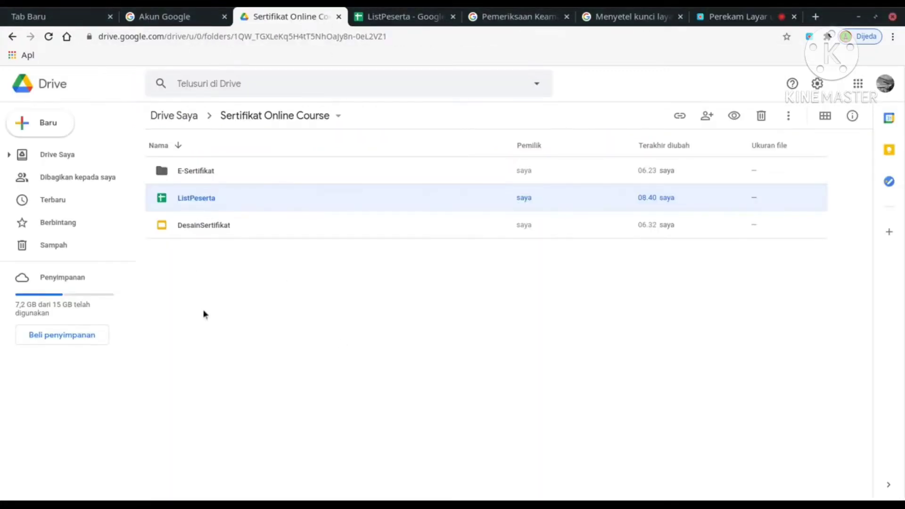
left_click(187, 199)
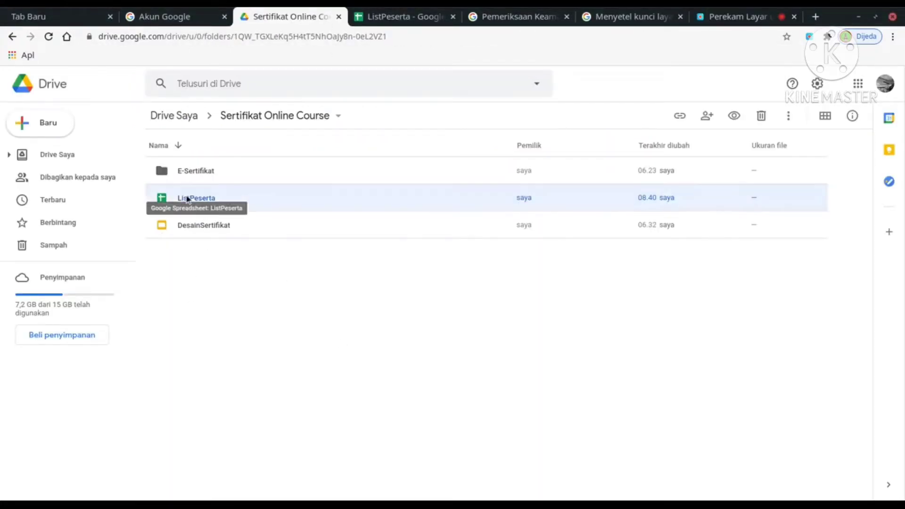
left_click(401, 19)
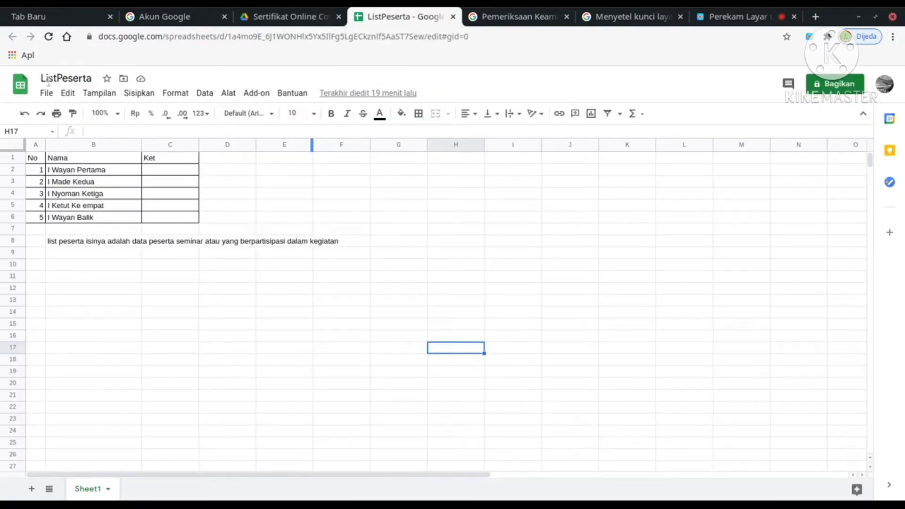
left_click(70, 78)
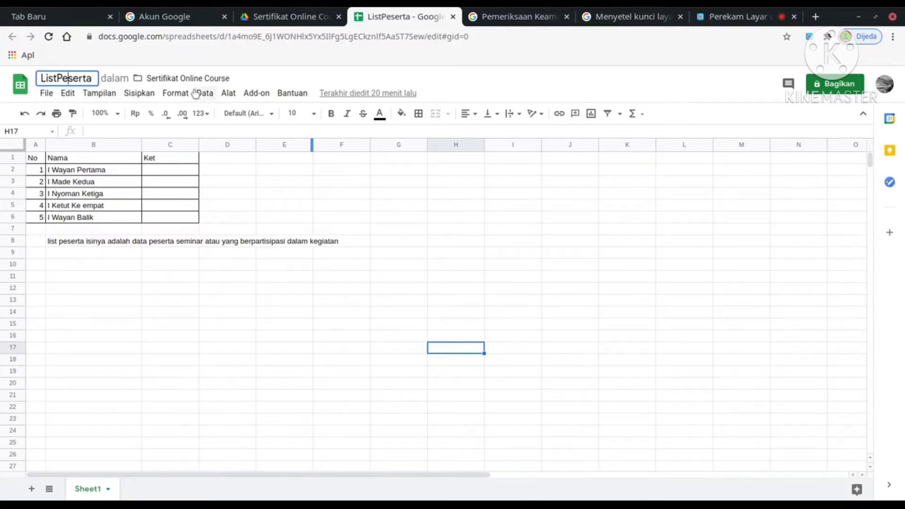
left_click(257, 94)
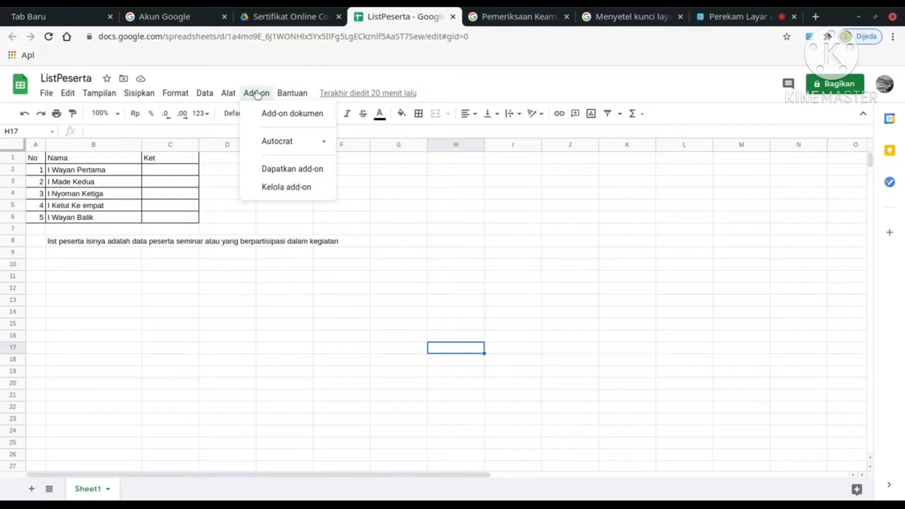
mouse_move(280, 140)
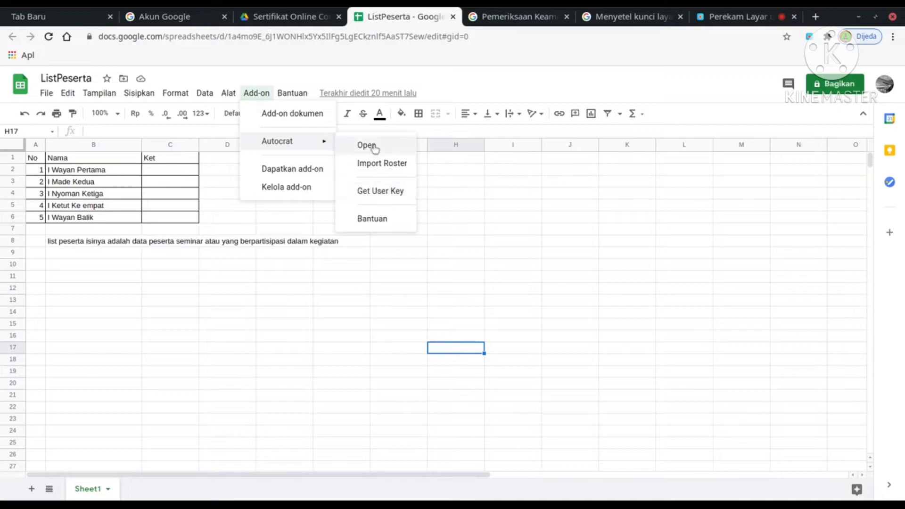
left_click(374, 147)
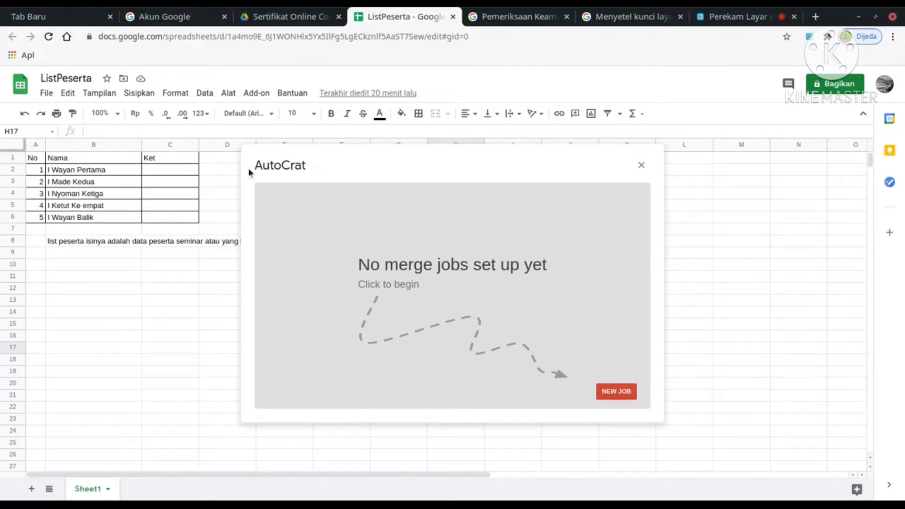
Create a new Autocrat job named 'E-Sertifikat' and proceed to template selection.
left_click(623, 394)
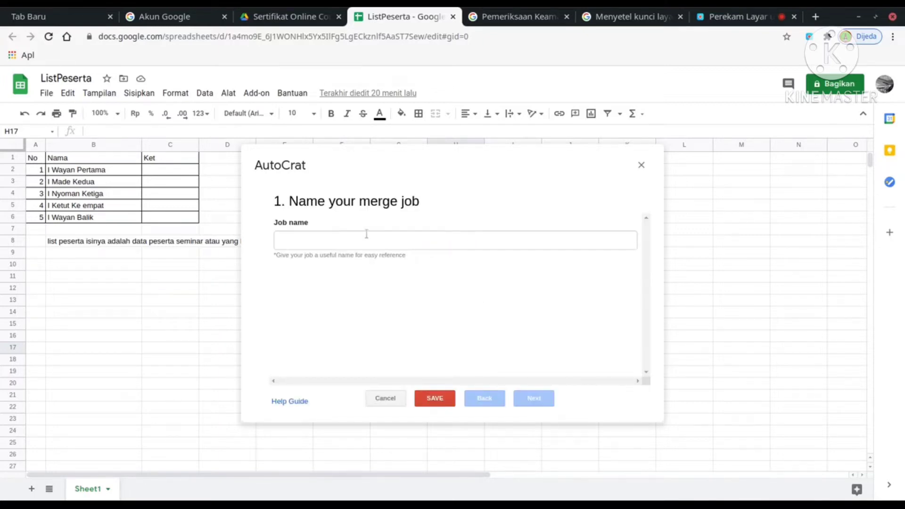
left_click(365, 236)
type("Se")
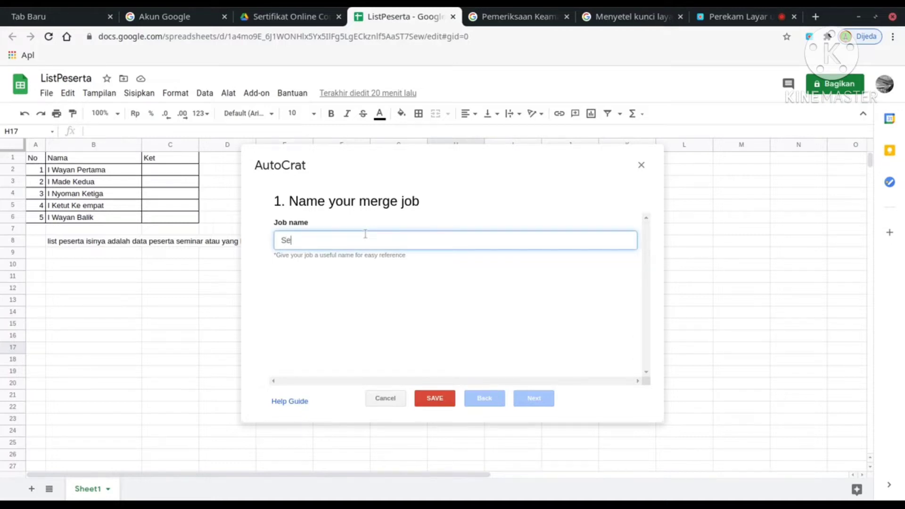
type("rtifikat ")
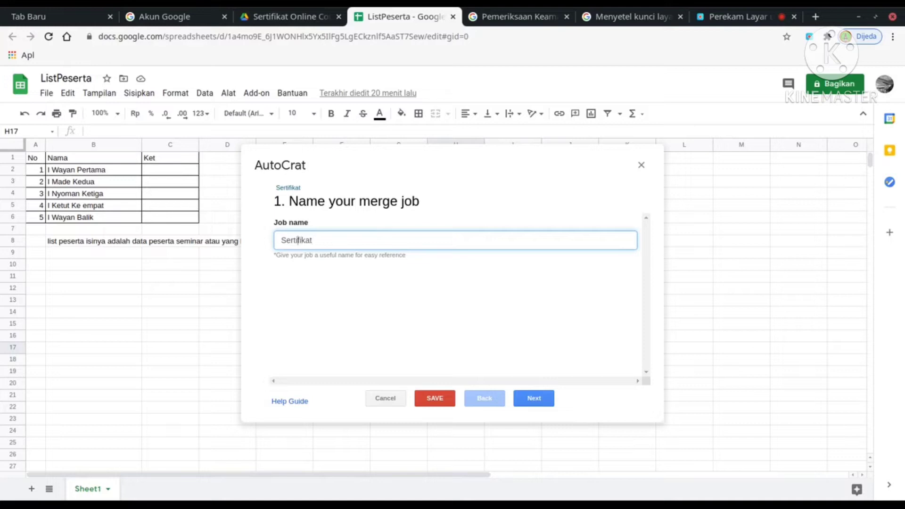
type("E-")
left_click(539, 404)
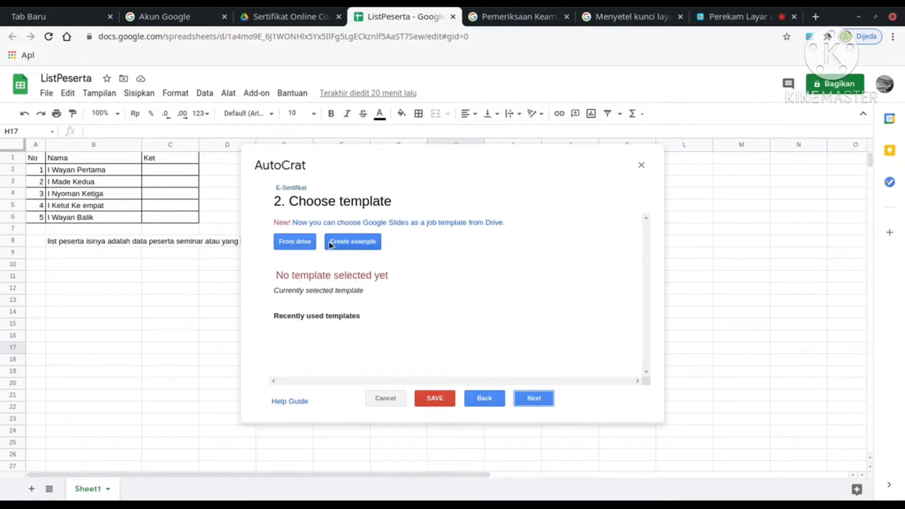
Pick DesainSertifikat from Drive as the certificate template and continue to data mapping.
left_click(303, 244)
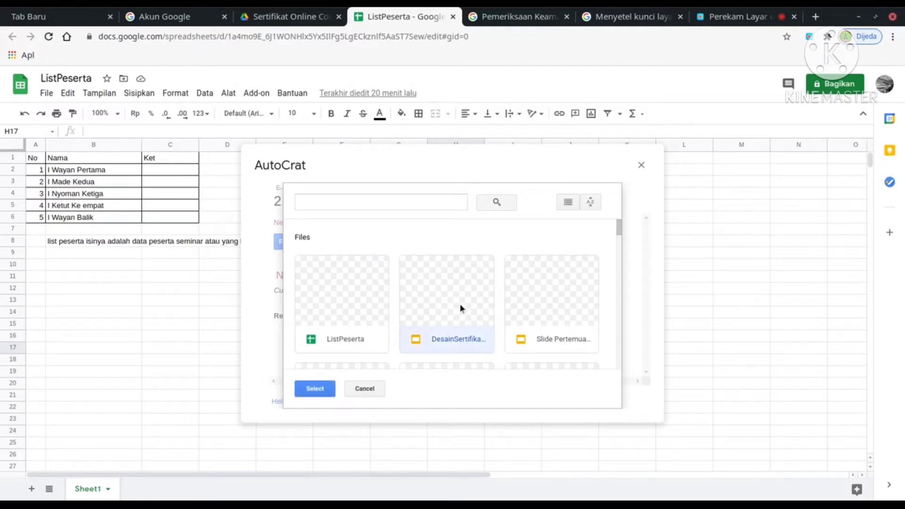
scroll(498, 297, "down", 1)
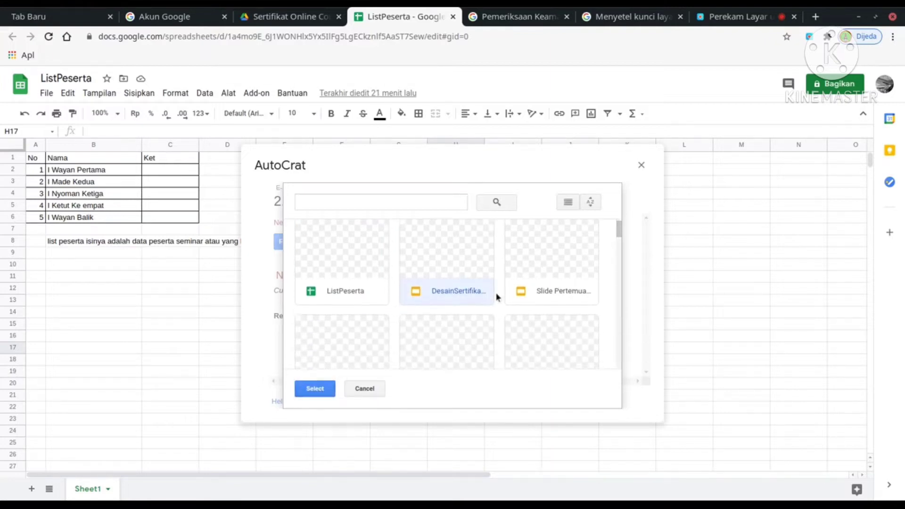
scroll(497, 298, "down", 1)
scroll(497, 297, "up", 2)
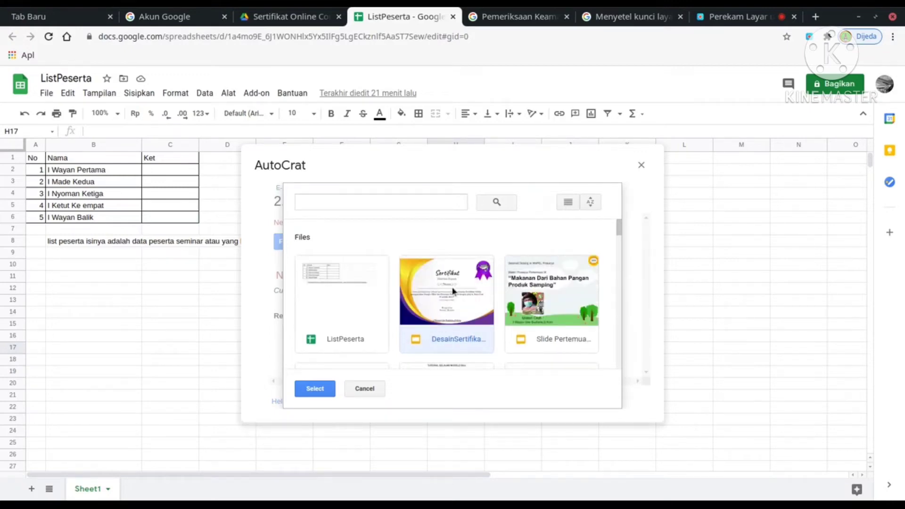
left_click(312, 392)
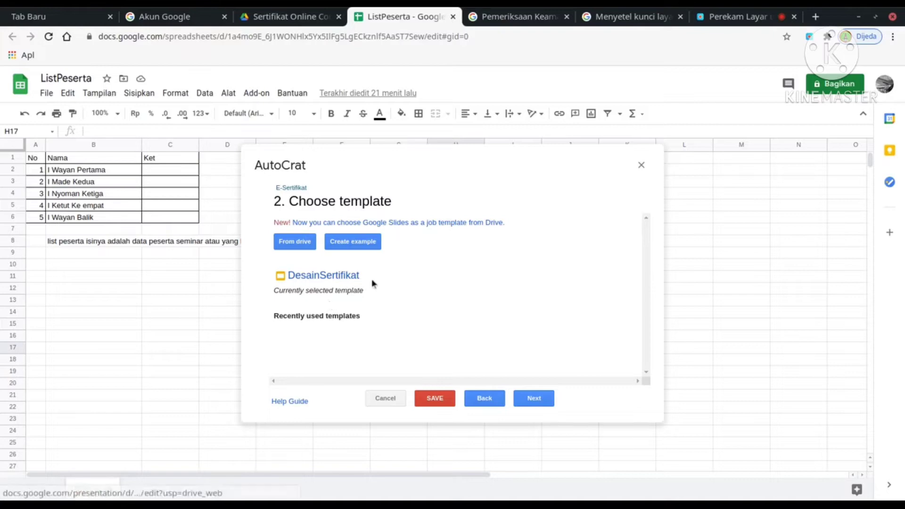
left_click(535, 399)
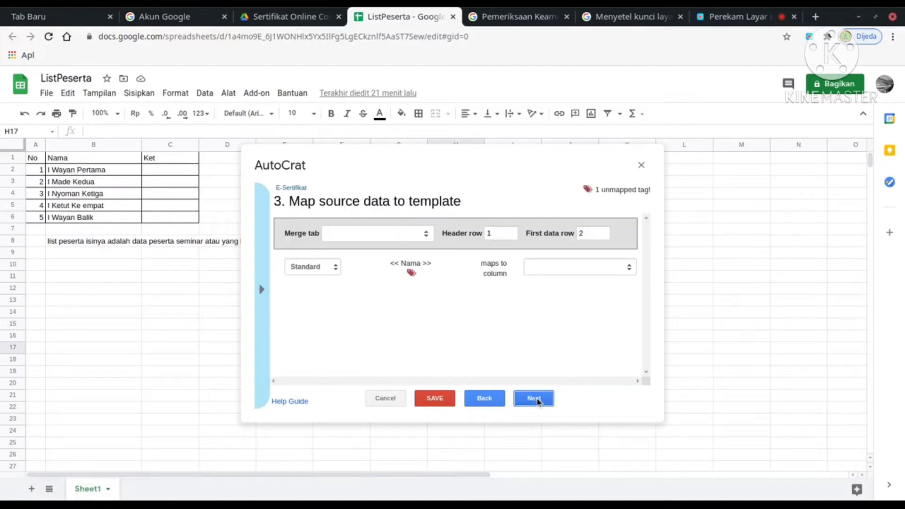
Use Sheet1 as the merge tab and map the <<Nama>> tag to the Nama column.
left_click(376, 234)
left_click(366, 256)
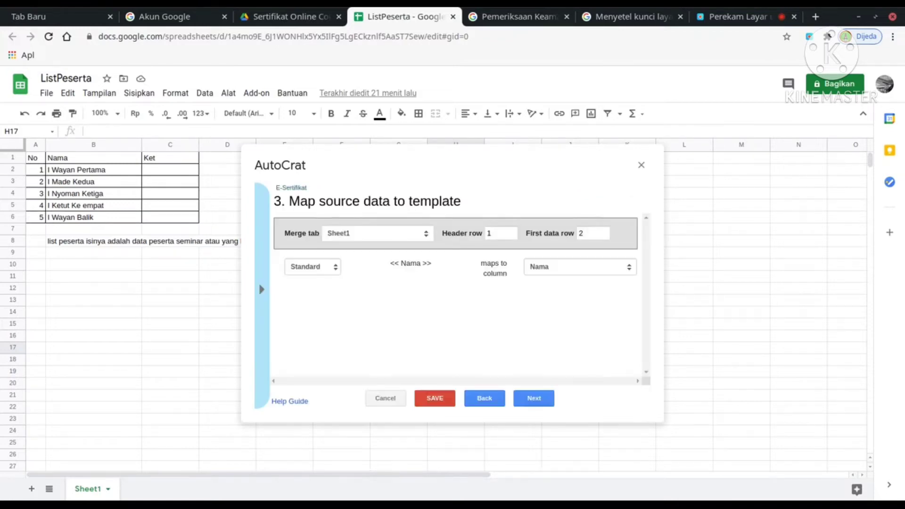
left_click(560, 269)
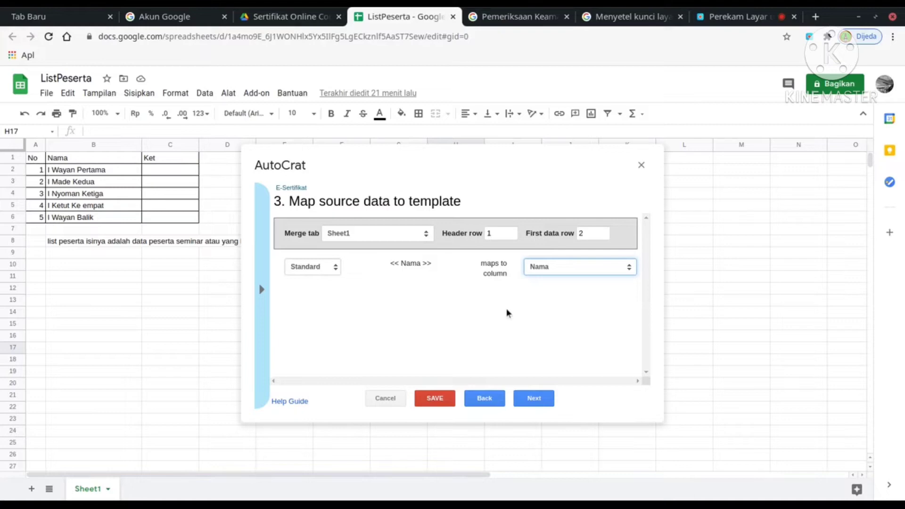
left_click(534, 398)
Set the output file name to SertifikatPeserta and the file type to PDF.
left_click(308, 239)
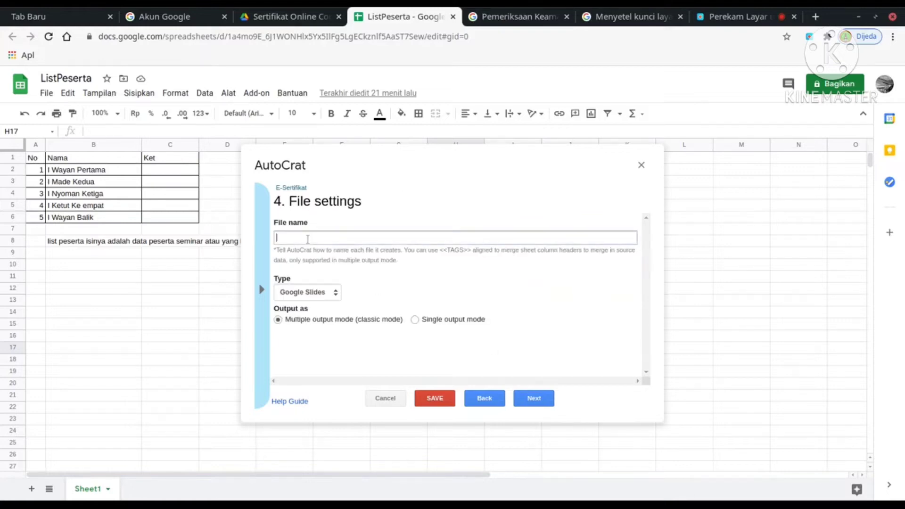
type("Se")
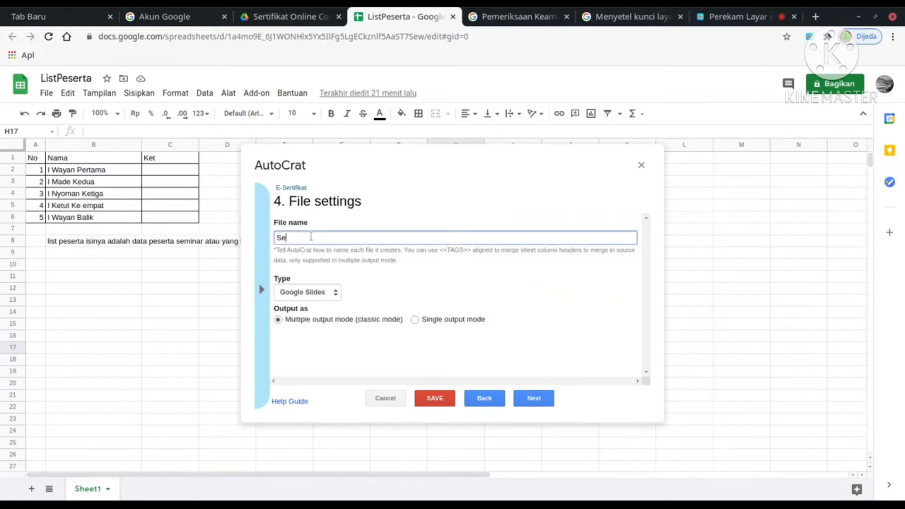
type("rtifika")
type("tPesertaS")
type("e")
key("BackSpace")
key("BackSpace")
left_click(323, 293)
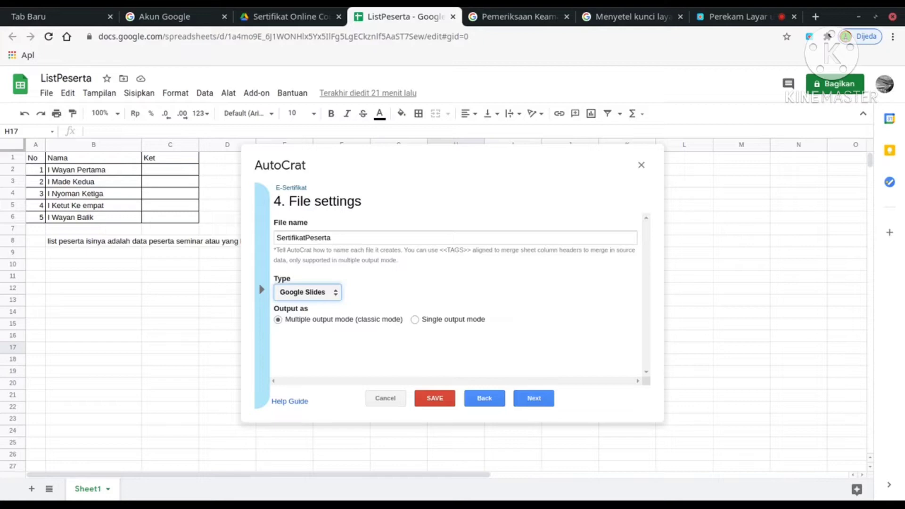
left_click(307, 316)
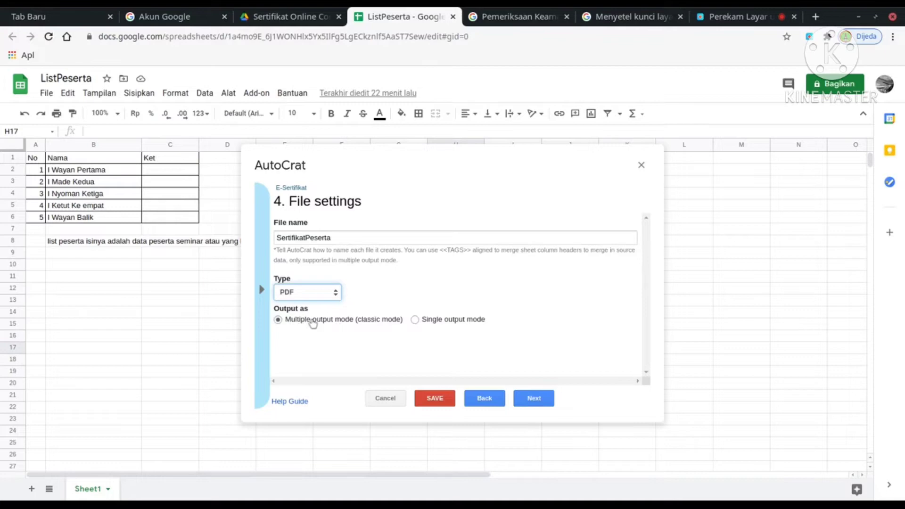
left_click(535, 400)
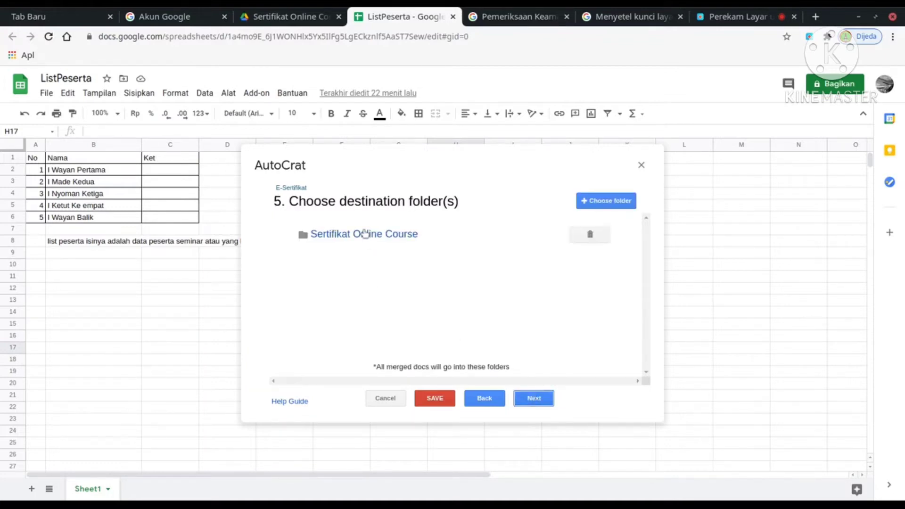
Check the empty E-Sertifikat subfolder in Sertifikat Online Course, then go back to ListPeserta.
left_click(365, 234)
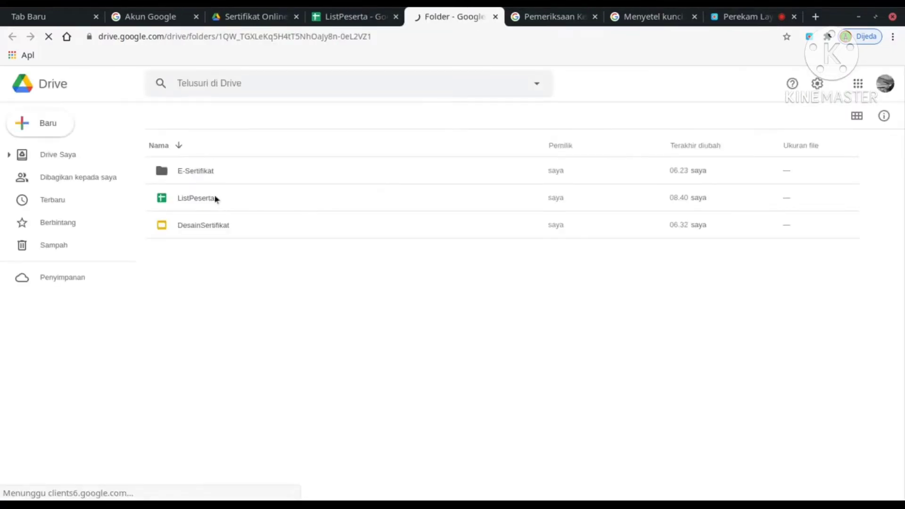
double_click(193, 173)
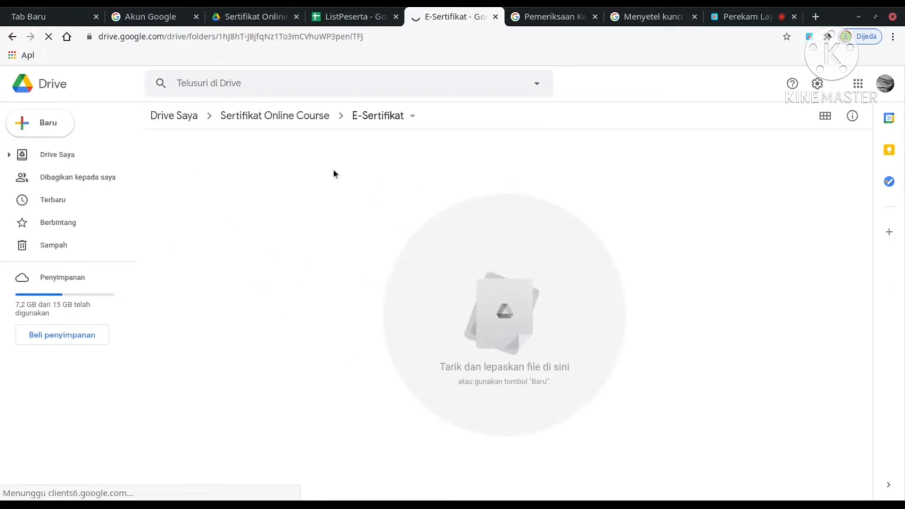
left_click(353, 16)
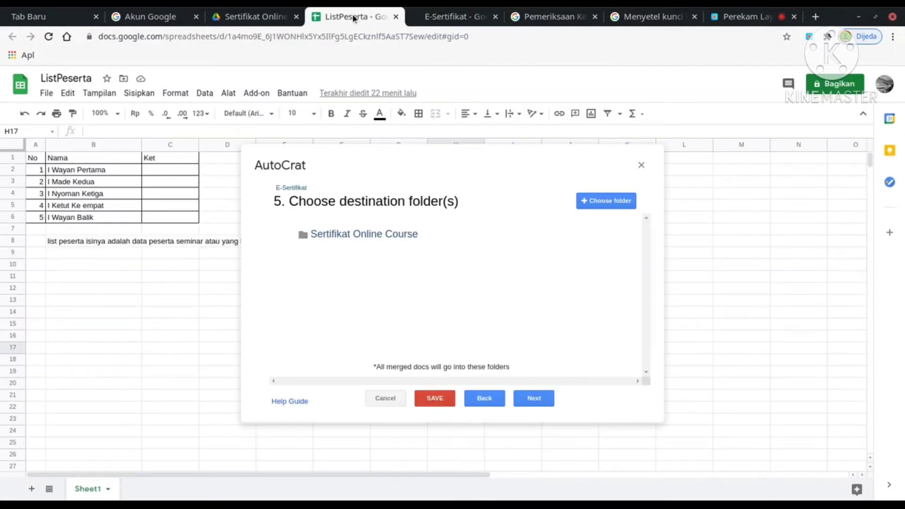
Add E-Sertifikat as a second destination folder, cancelling the remove-folder prompt, and continue.
left_click(619, 203)
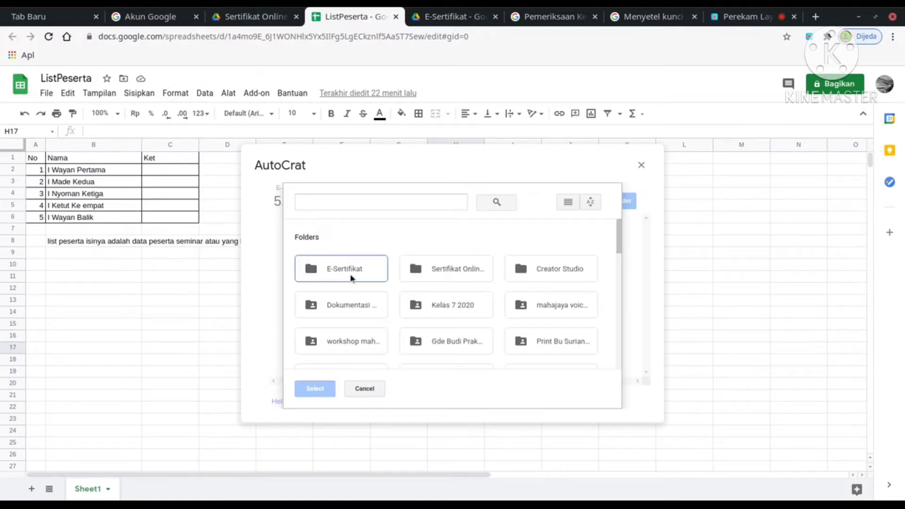
left_click(352, 279)
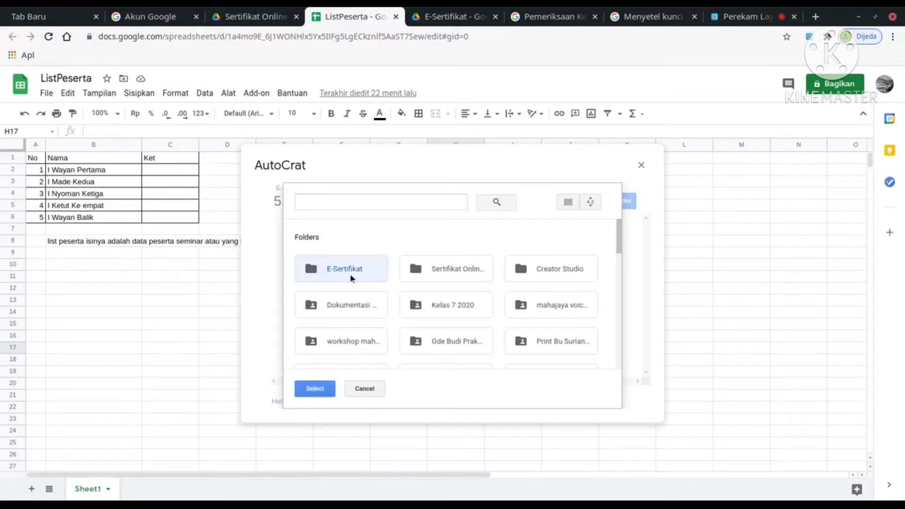
left_click(316, 391)
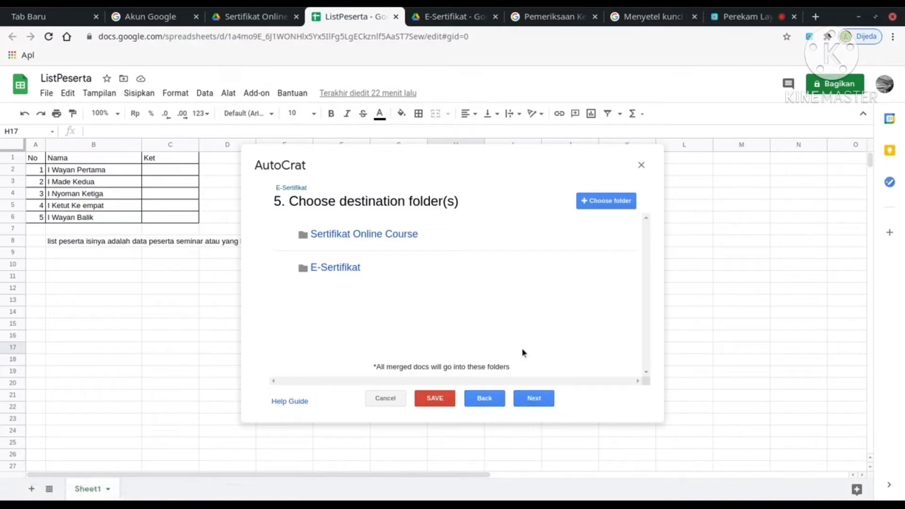
left_click(591, 235)
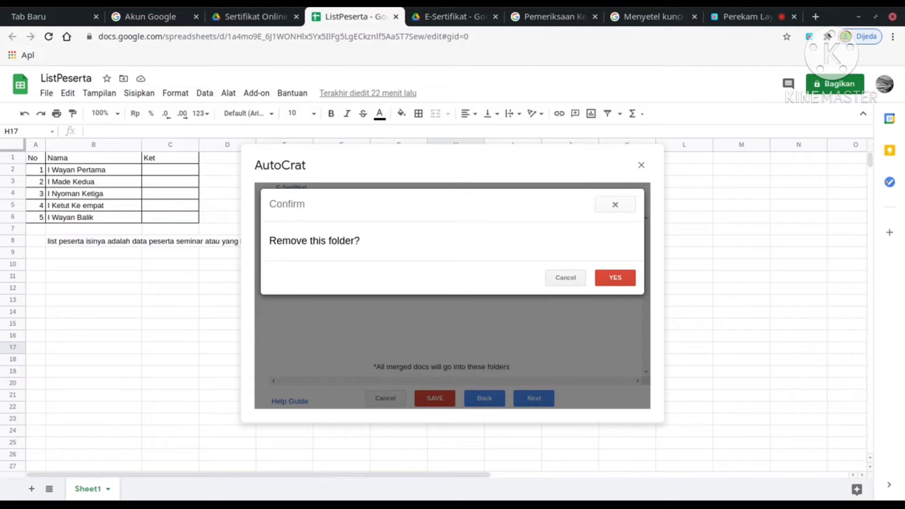
left_click(614, 205)
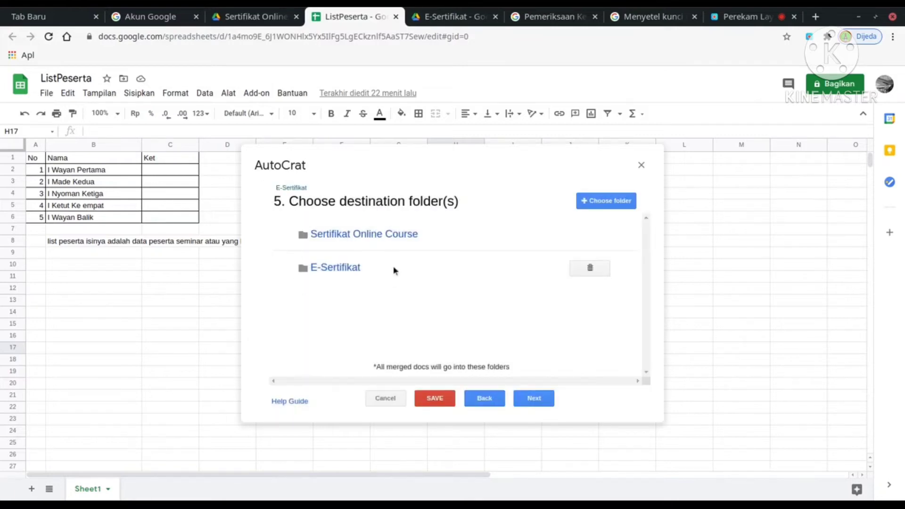
left_click(535, 402)
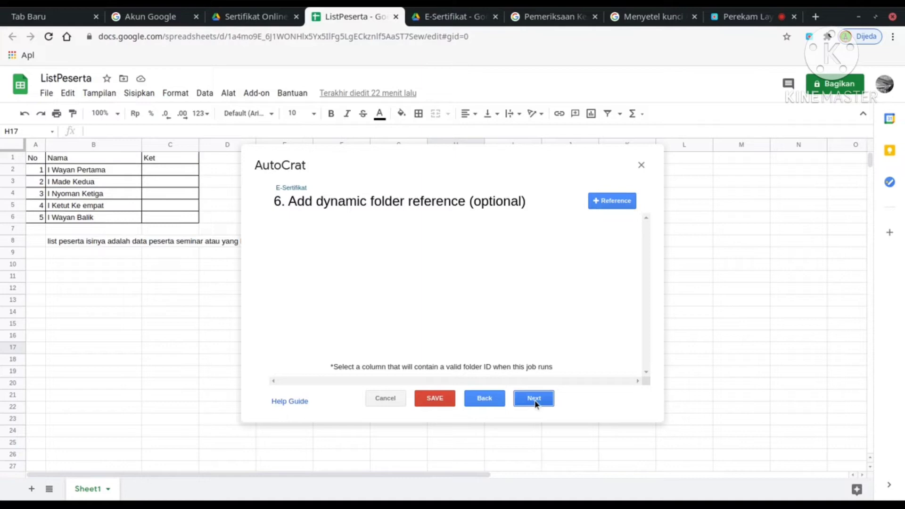
Add a No NOT NULL merge condition, skip sharing and triggers, and save the E-Sertifikat job.
left_click(535, 401)
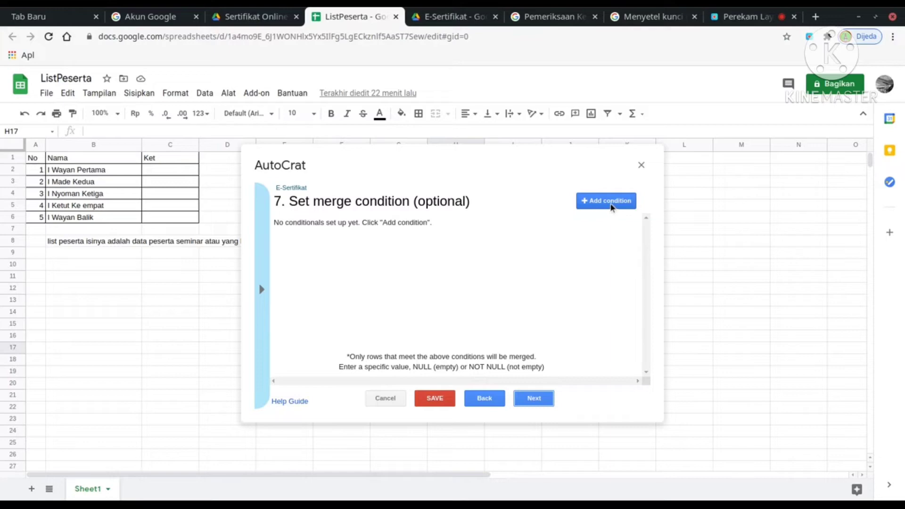
left_click(611, 207)
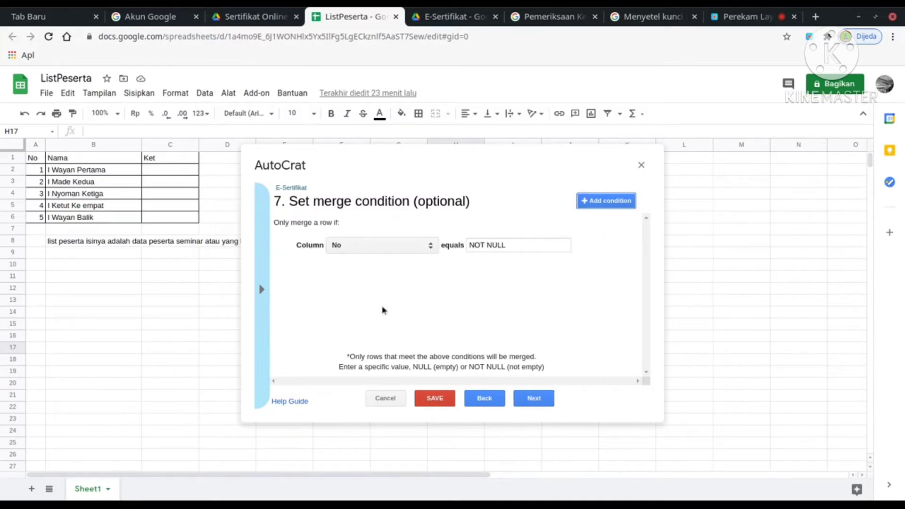
left_click(533, 400)
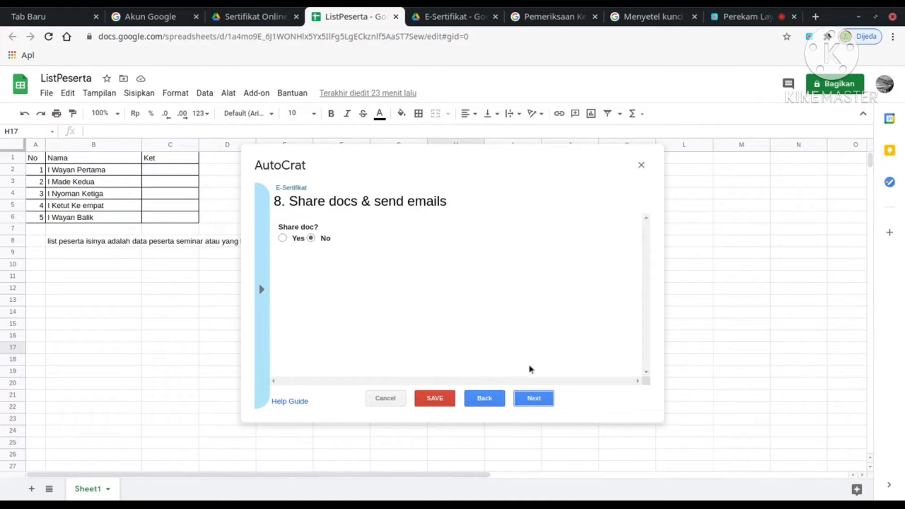
left_click(536, 399)
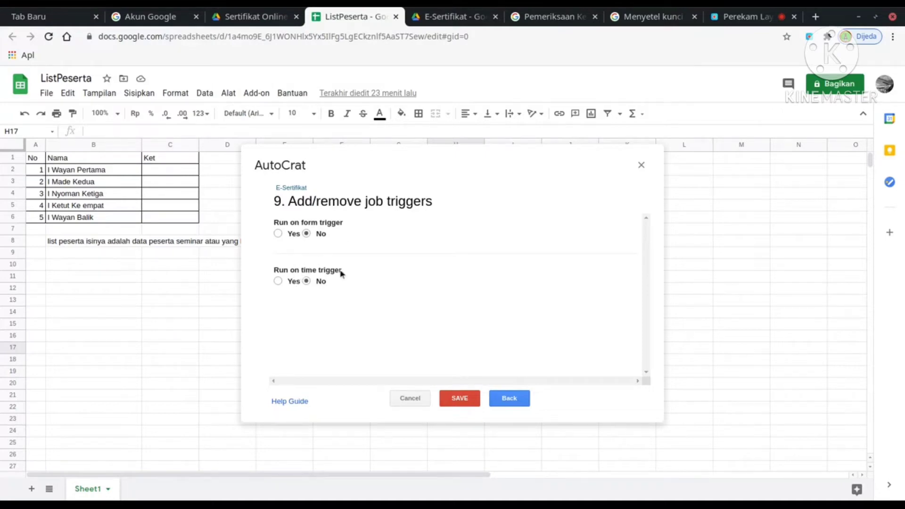
left_click(460, 400)
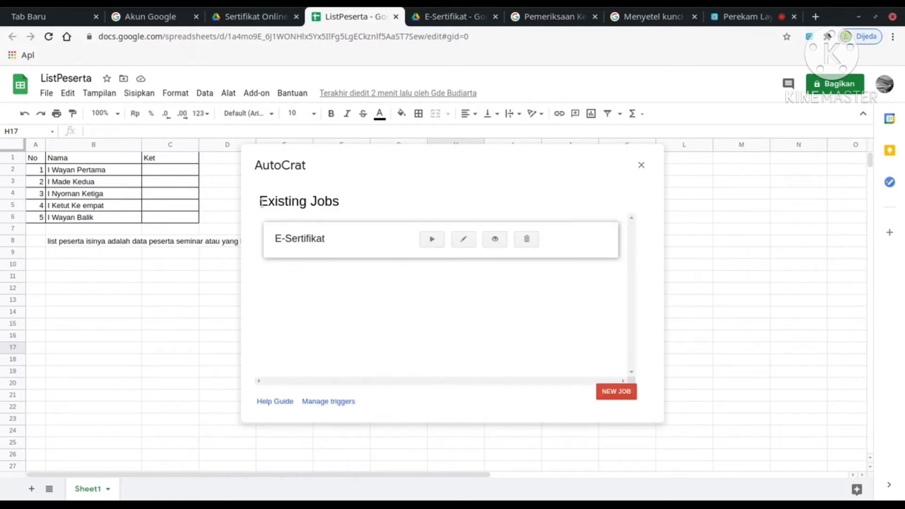
Run the E-Sertifikat job from AutoCrat's Existing Jobs list.
left_click(432, 239)
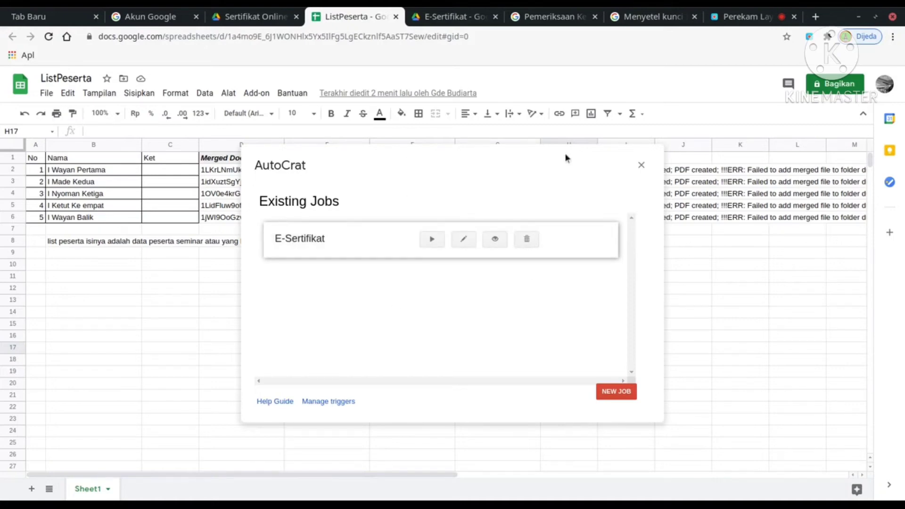
Close AutoCrat and review the merged participant names in column B.
left_click(641, 165)
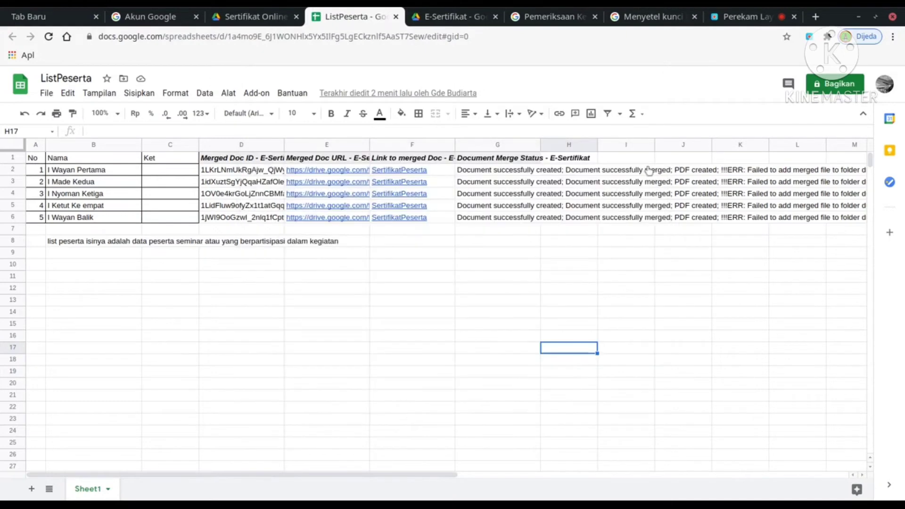
left_click(125, 169)
left_click(119, 187)
left_click(116, 196)
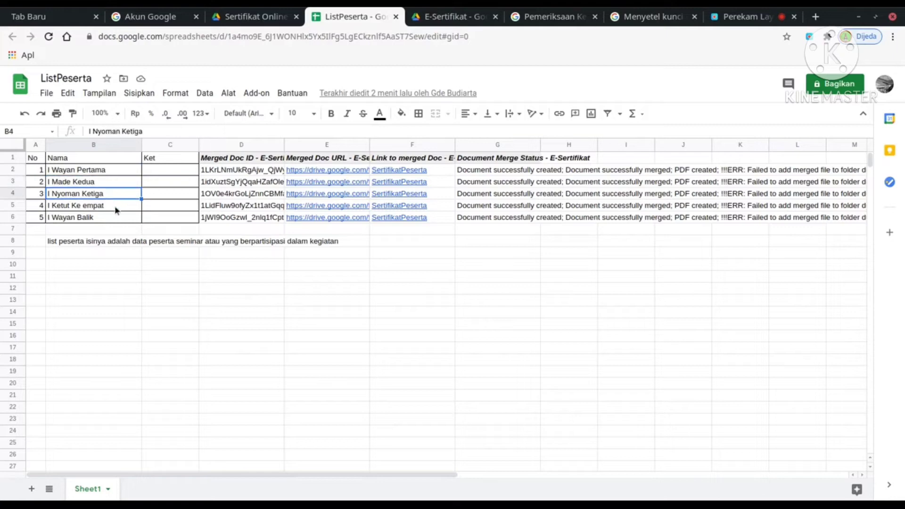
left_click(115, 206)
left_click(115, 217)
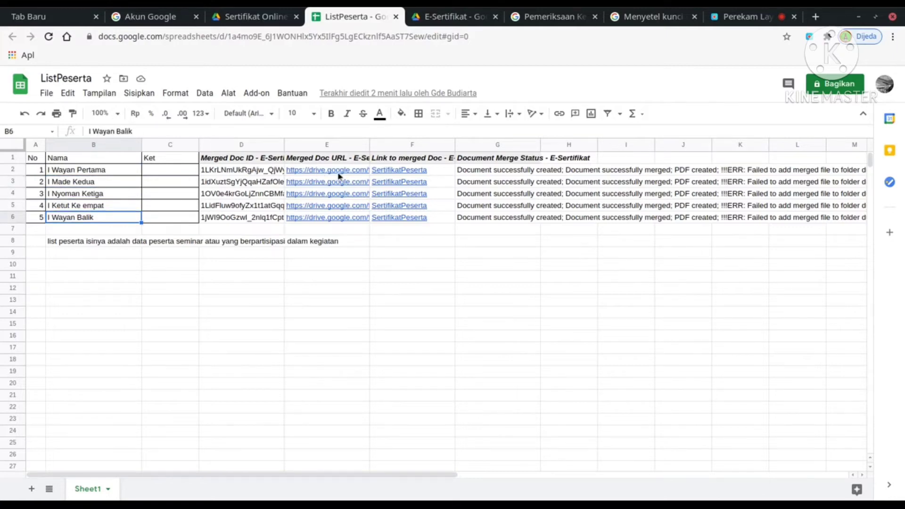
Open the first participant's SertifikatPeserta PDF link in a new browser tab.
mouse_move(353, 173)
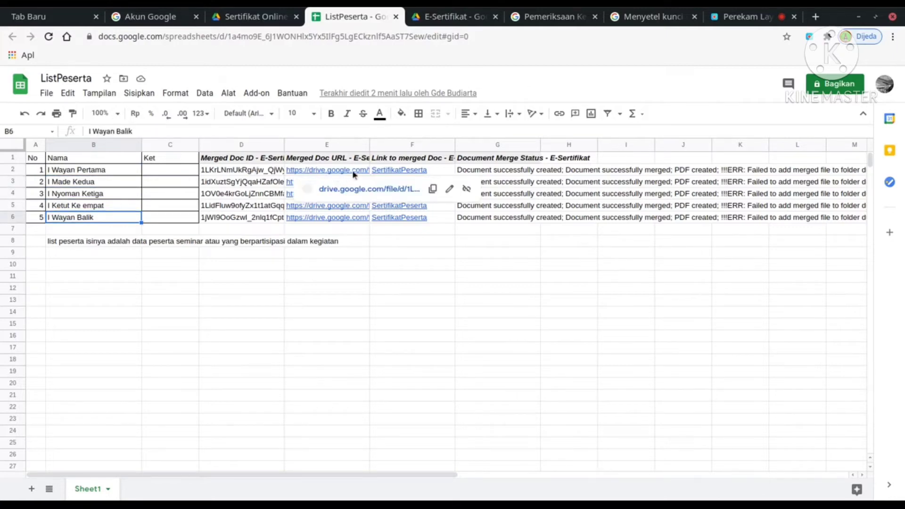
left_click(433, 189)
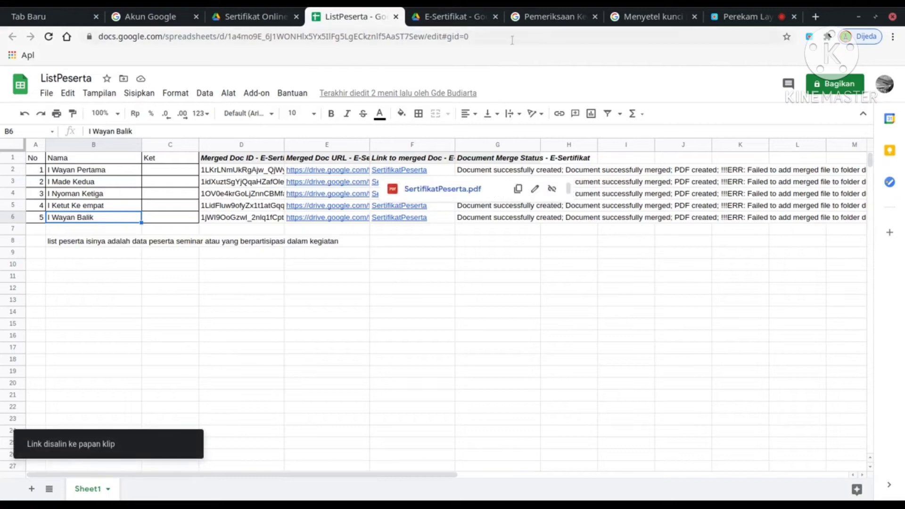
left_click(817, 18)
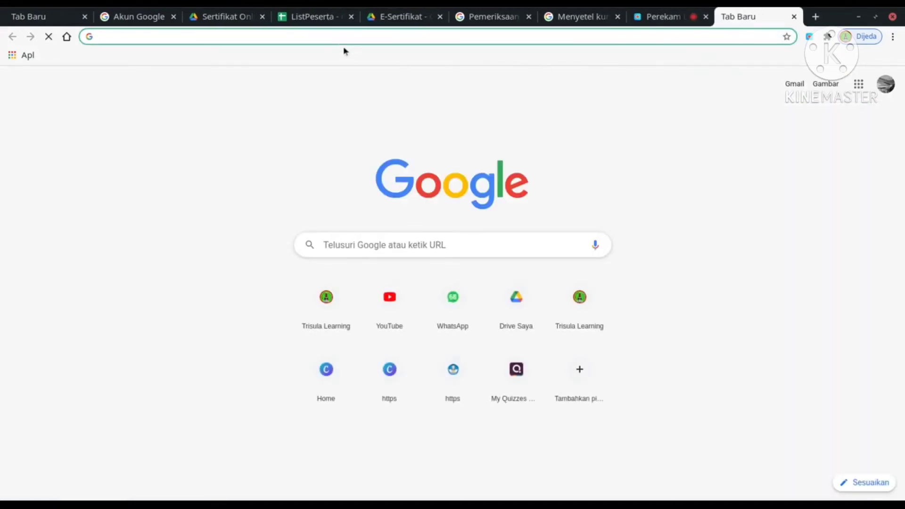
key("ctrl+v")
key("Return")
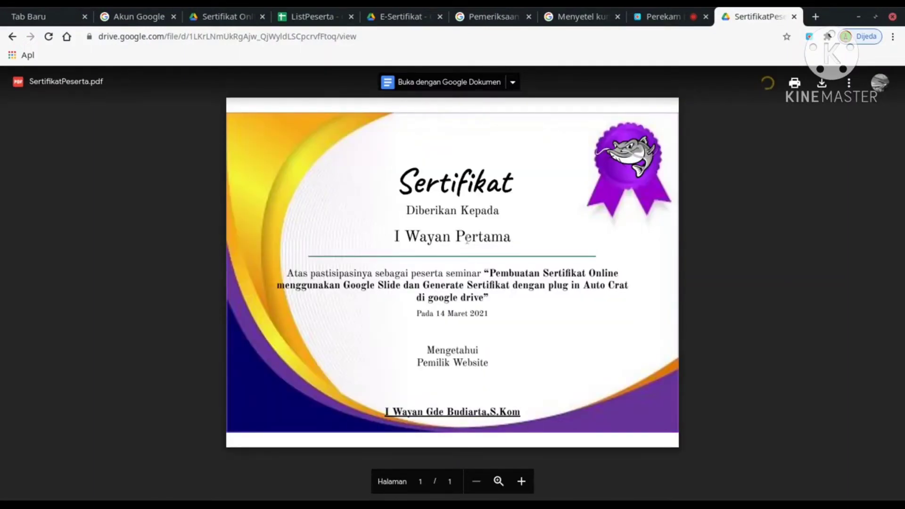
Load the second participant's certificate link from ListPeserta in the viewer tab.
left_click(304, 17)
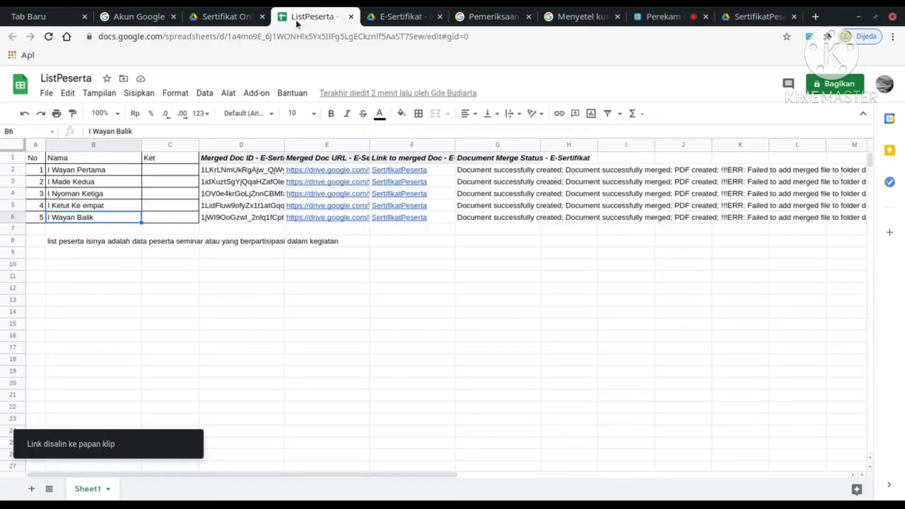
mouse_move(386, 182)
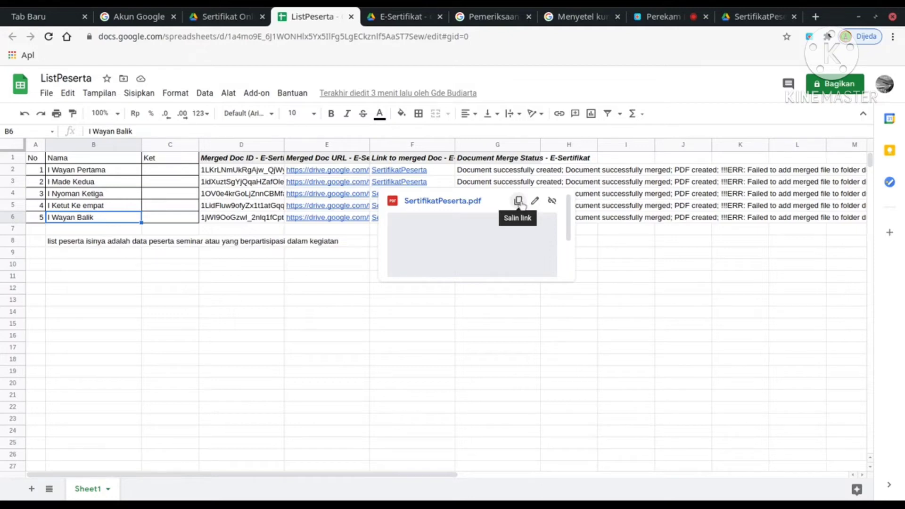
left_click(518, 201)
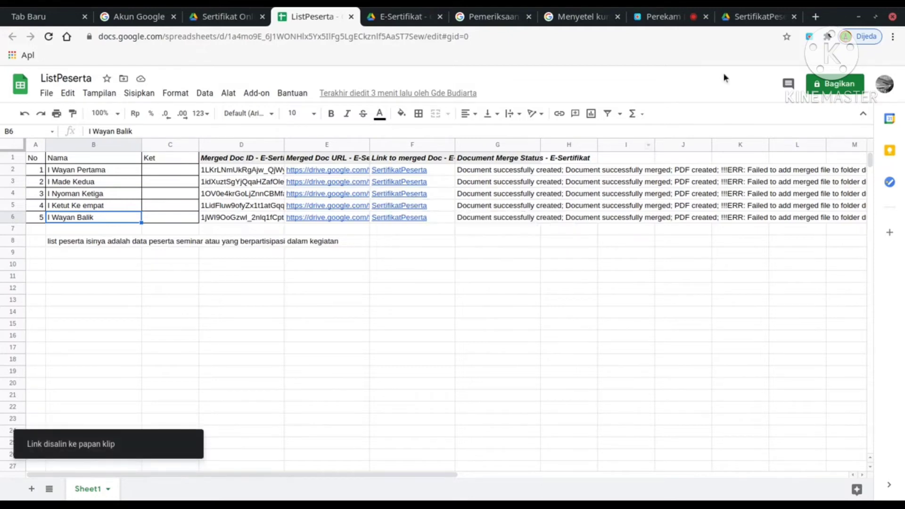
left_click(755, 17)
left_click(451, 37)
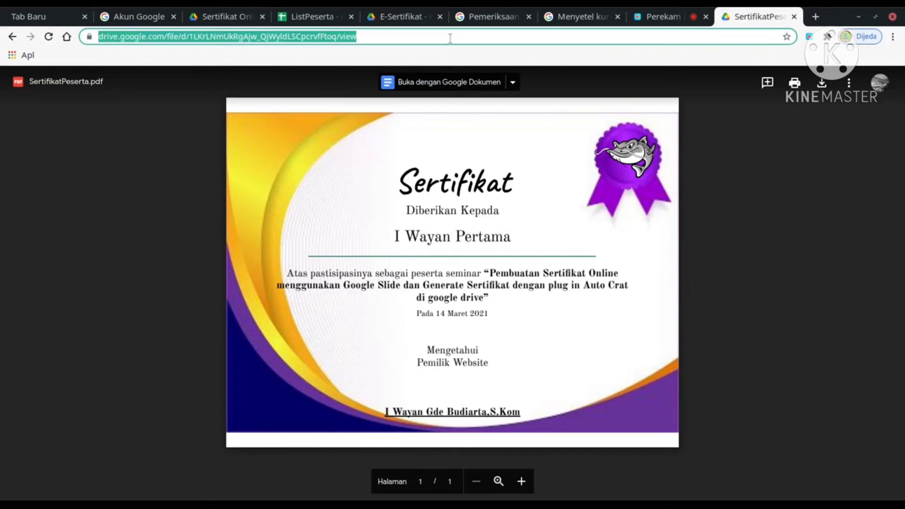
key("Return")
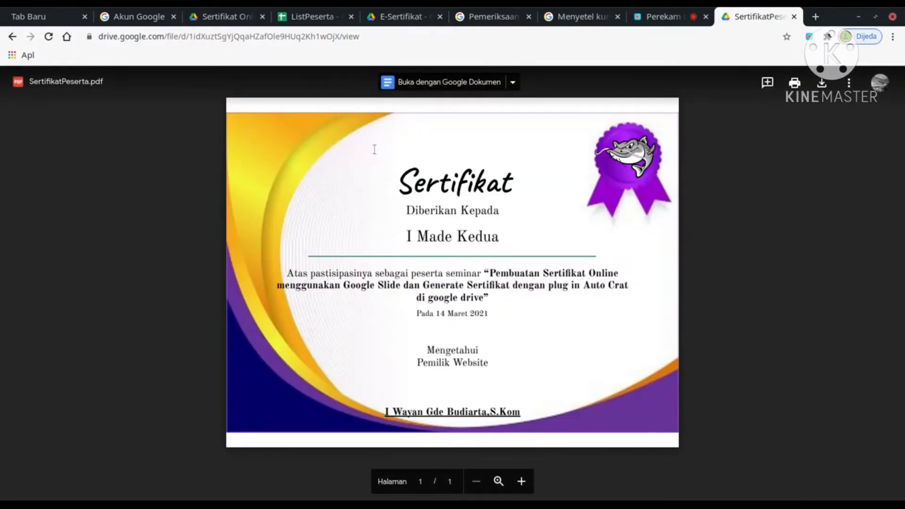
Browse Sertifikat Online Course and E-Sertifikat in Drive, then return to ListPeserta.
left_click(231, 19)
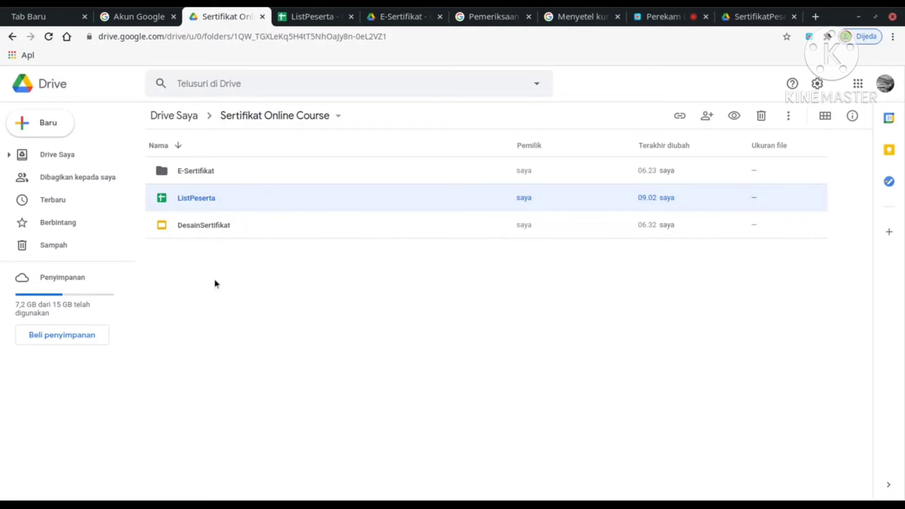
double_click(190, 170)
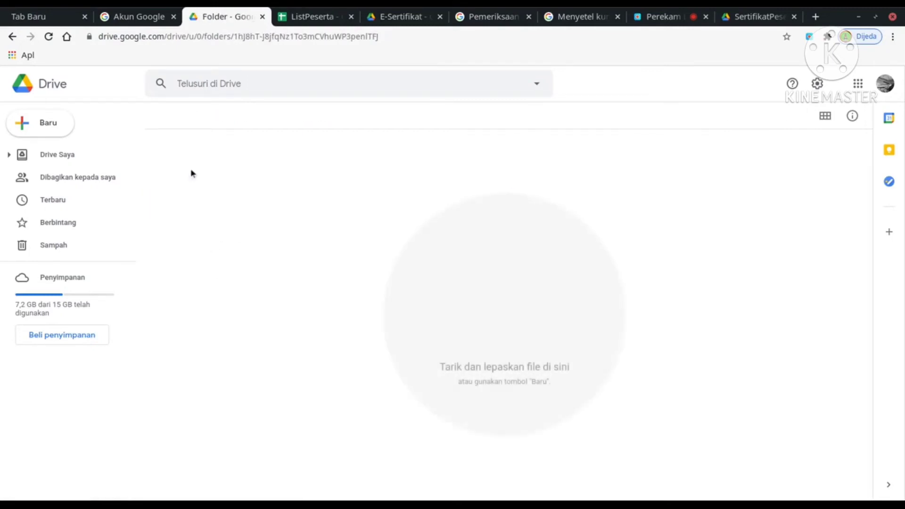
left_click(308, 121)
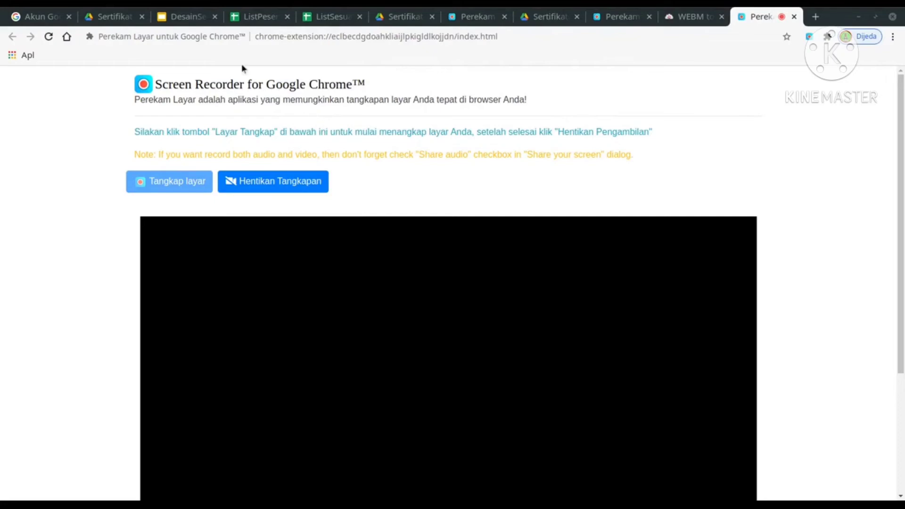
left_click(257, 18)
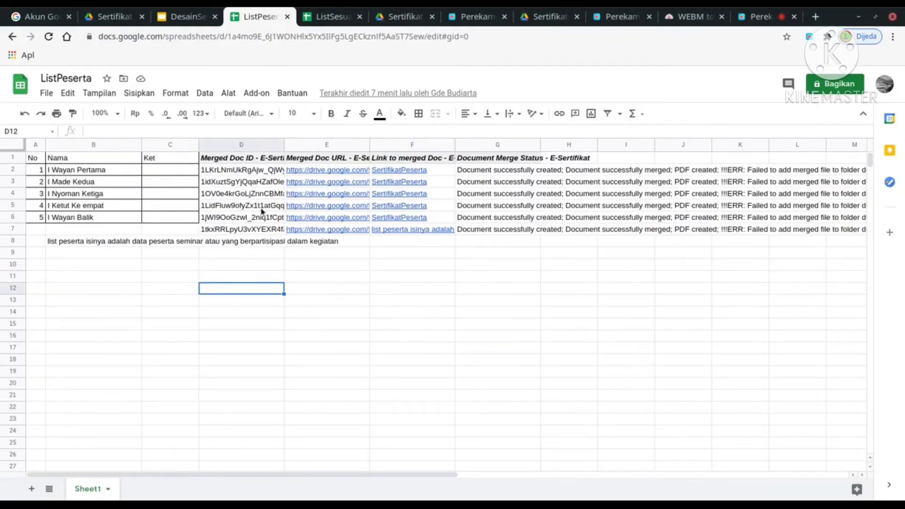
Switch to ListSesuaiNama and launch AutoCrat from the add-ons menu.
left_click(332, 18)
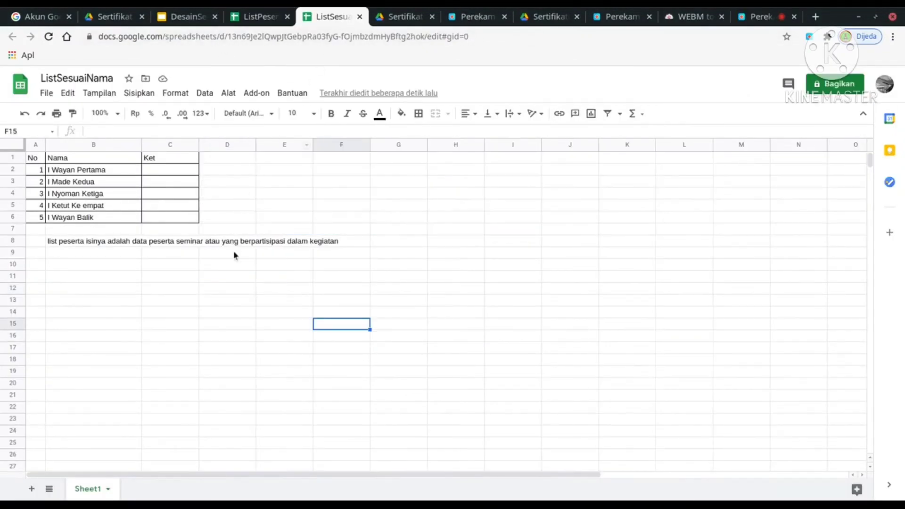
left_click(225, 291)
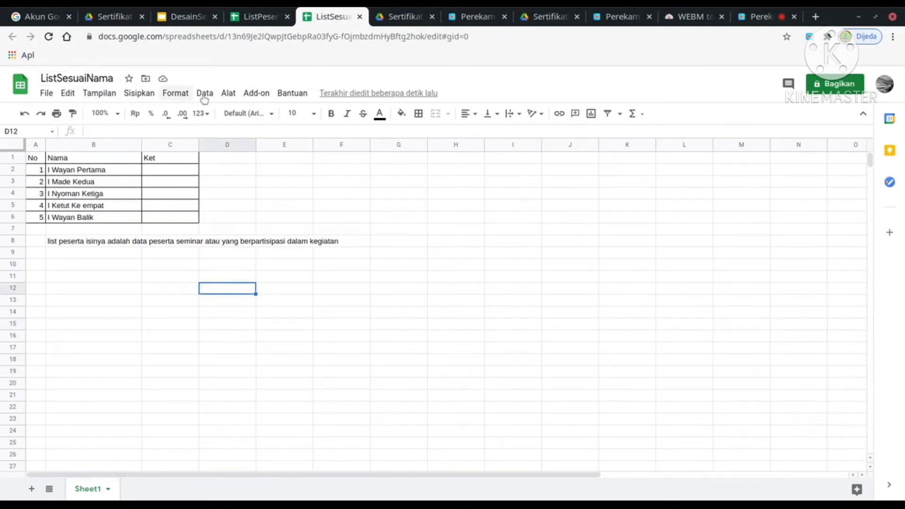
left_click(256, 93)
mouse_move(301, 142)
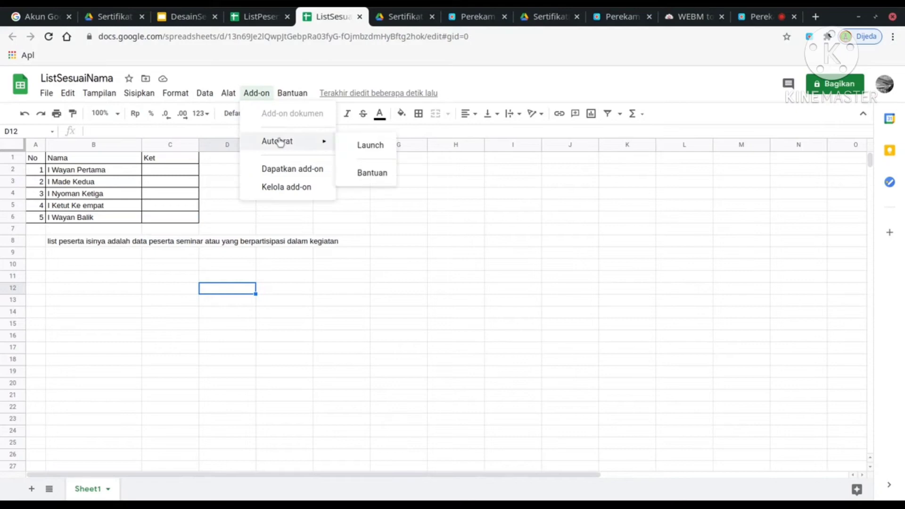
left_click(369, 147)
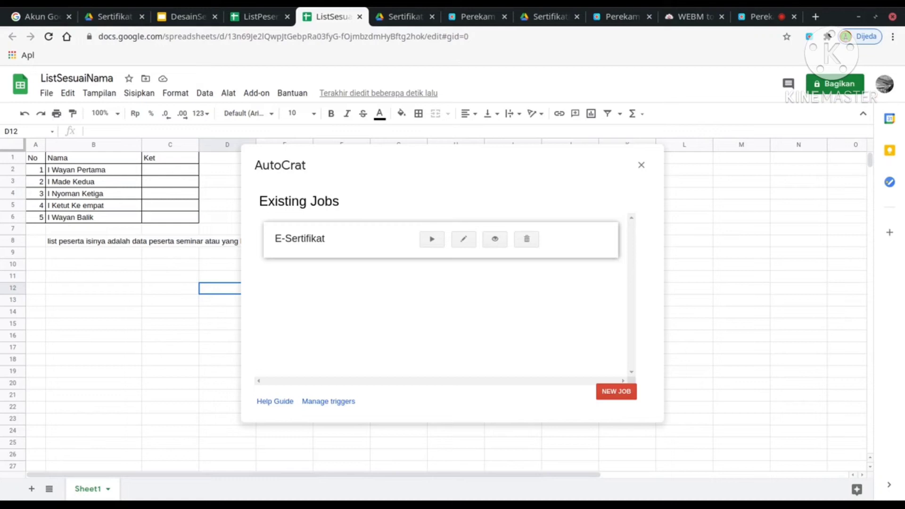
Start a new merge job and begin typing its job name.
left_click(619, 393)
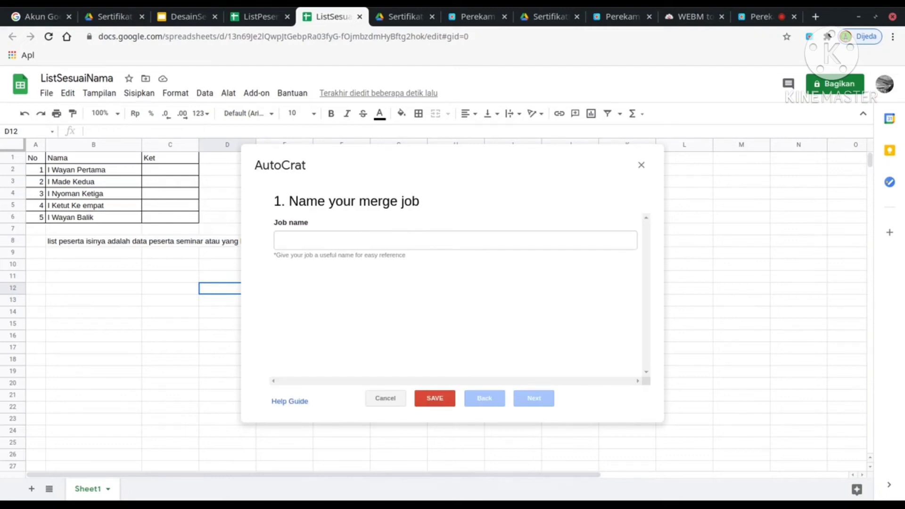
left_click(417, 238)
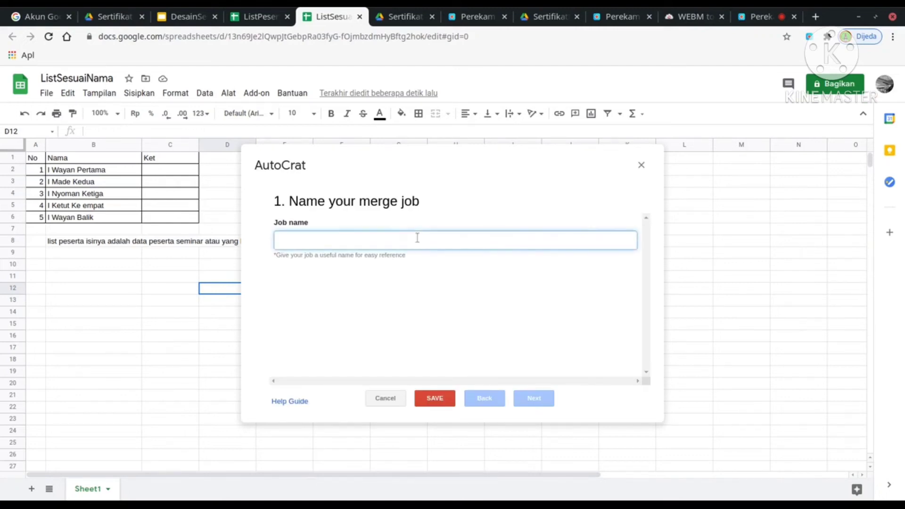
type("SertifikatSesuai")
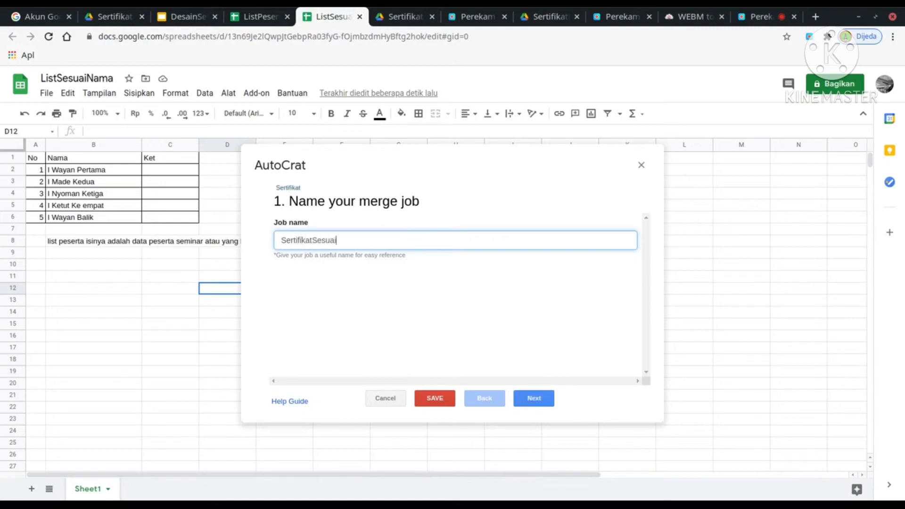
type("ma")
Name the job SertifikatSesuaiNama and select DesainSertifikat from Drive as its template.
left_click(538, 400)
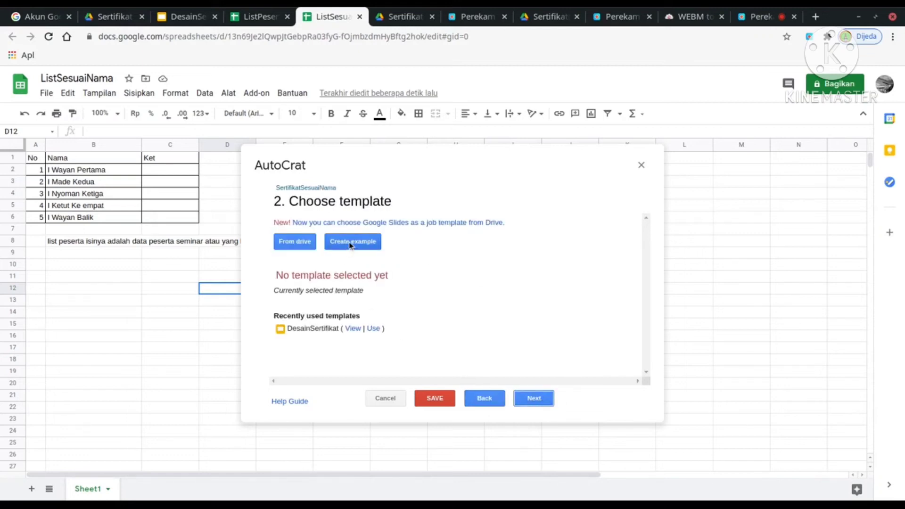
left_click(297, 243)
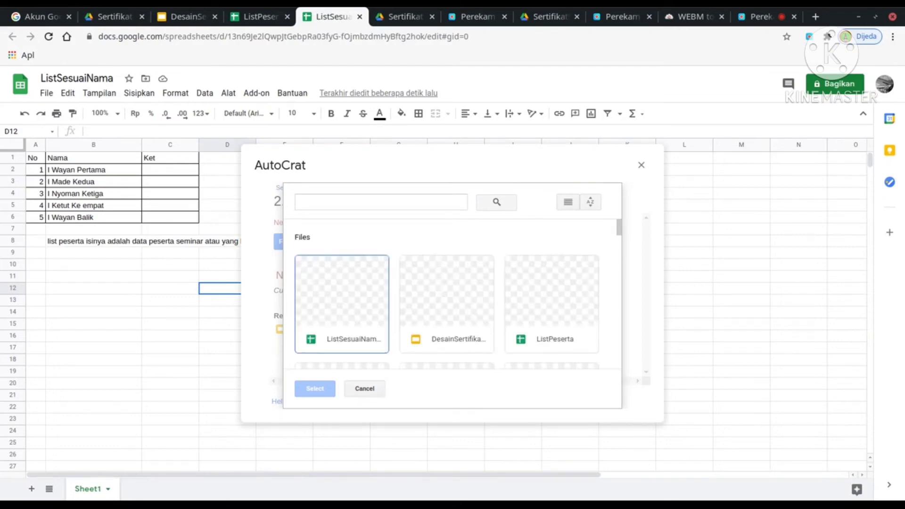
left_click(449, 311)
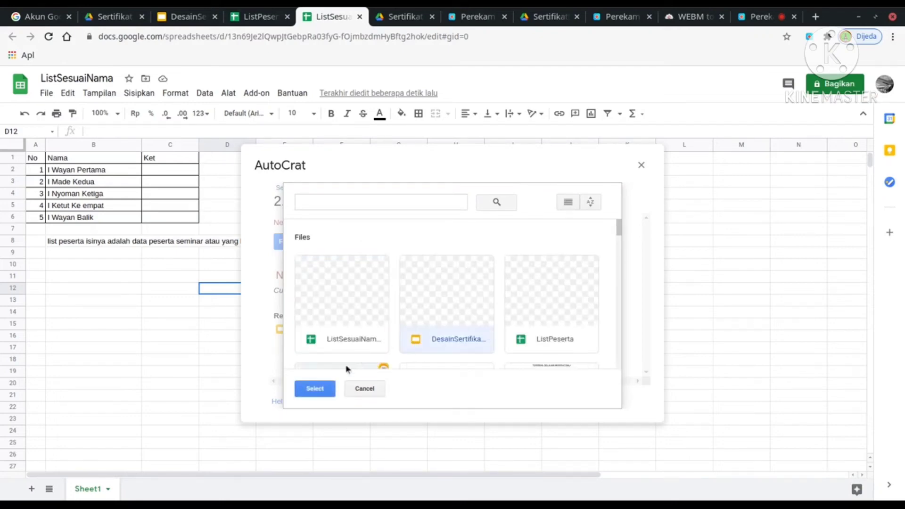
left_click(326, 393)
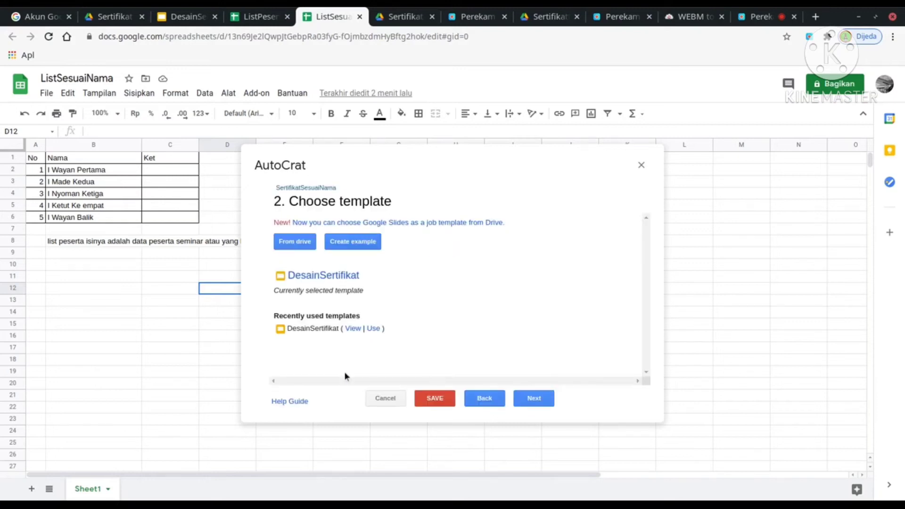
Accept the Nama mapping, name files <<Nama>>, and output separate PDF files.
left_click(550, 402)
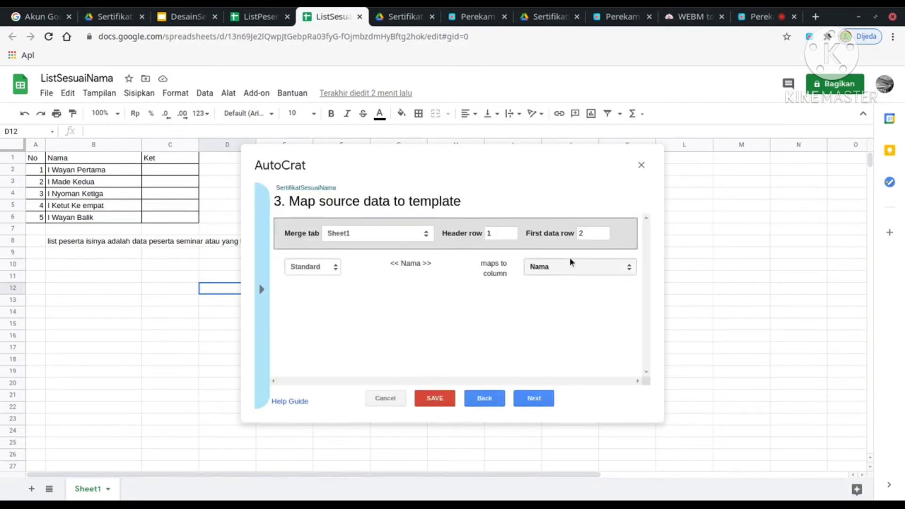
left_click(544, 403)
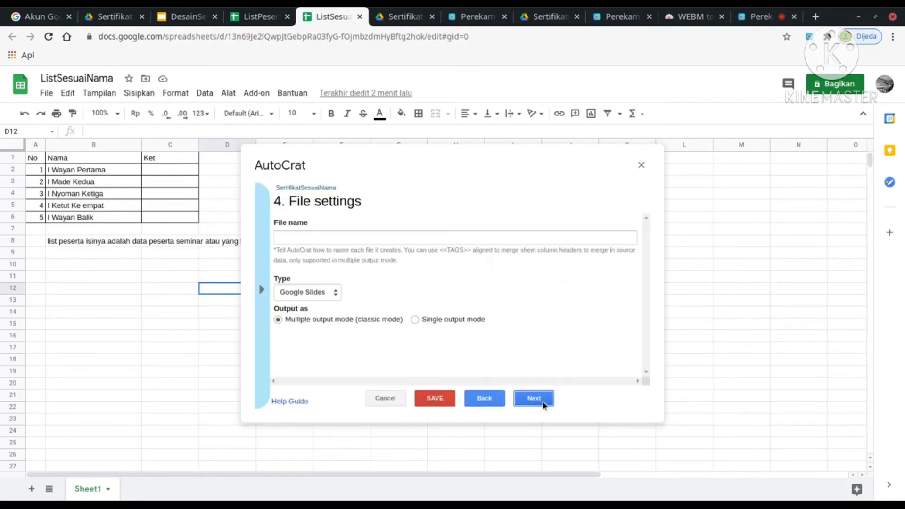
left_click(313, 238)
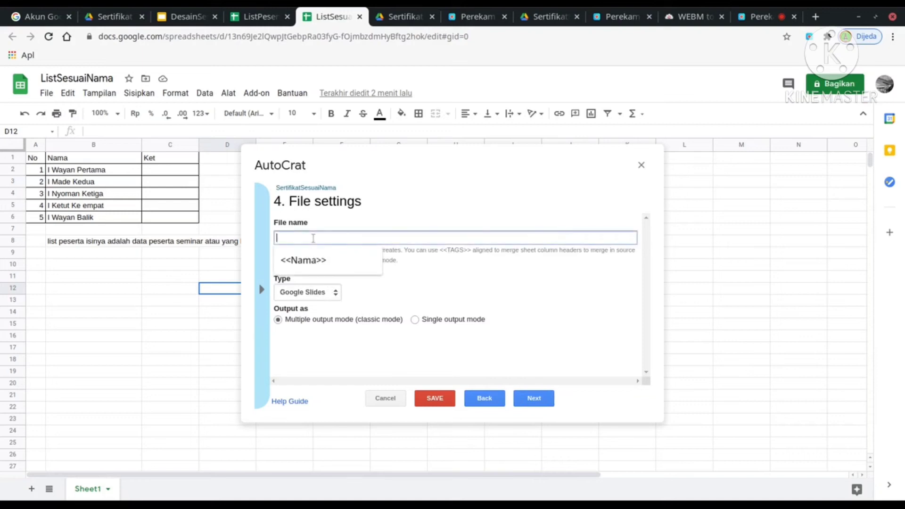
left_click(303, 260)
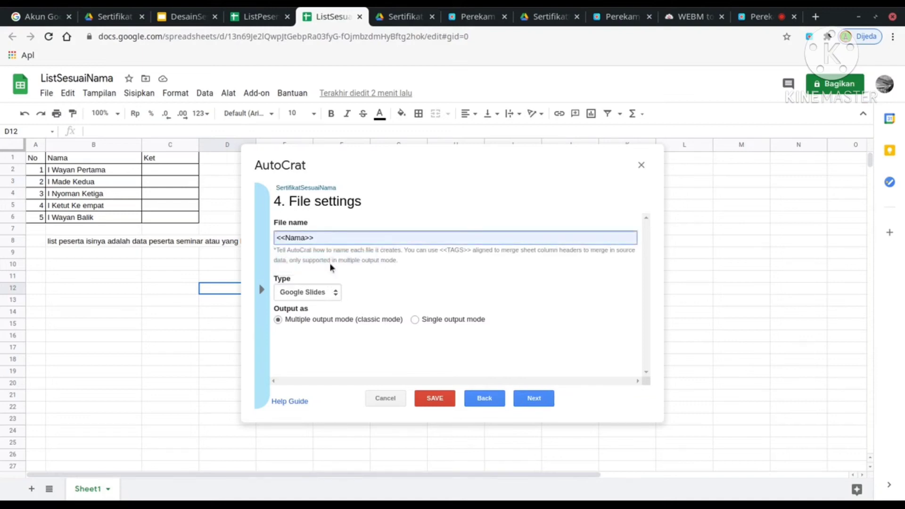
left_click(319, 292)
left_click(308, 317)
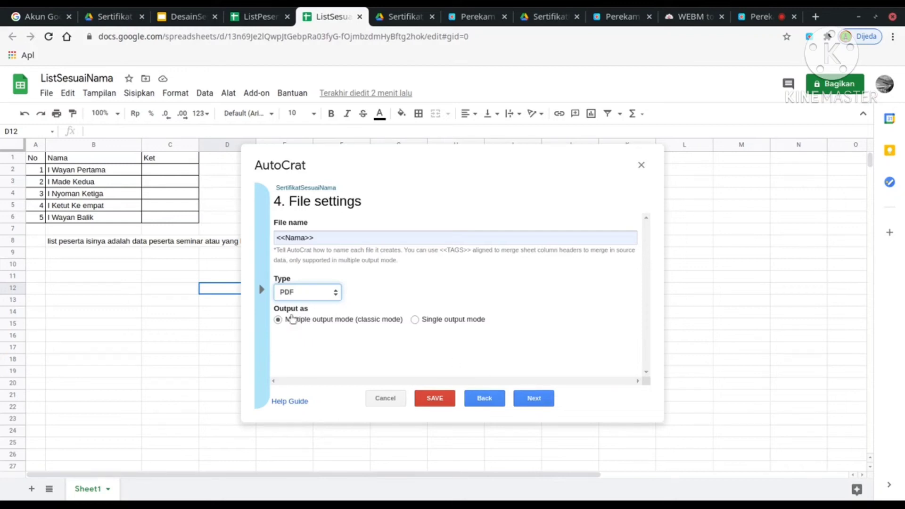
left_click(291, 320)
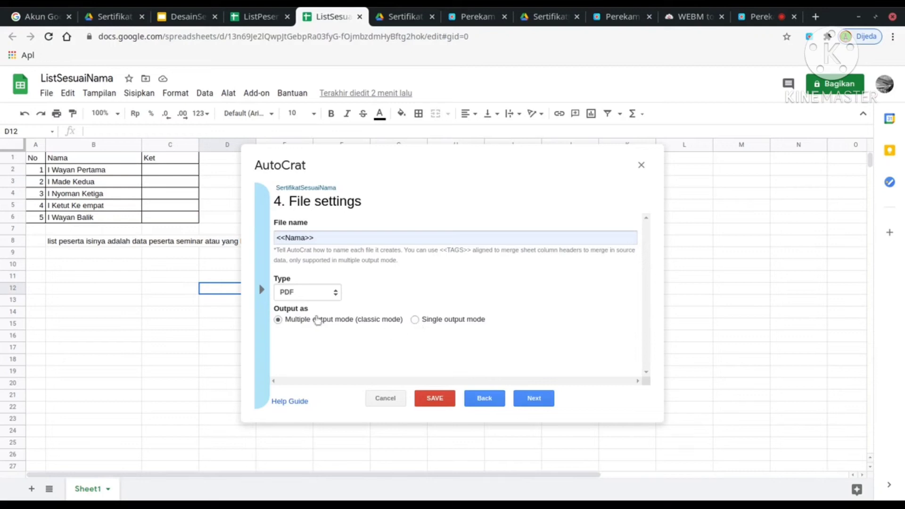
left_click(541, 400)
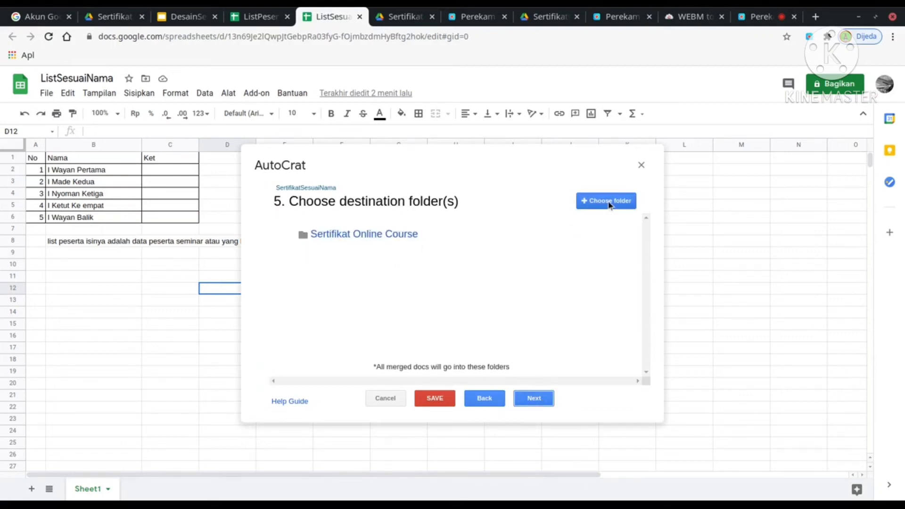
Replace the old destination folder with Sertifikat Online Course.
left_click(587, 241)
left_click(614, 284)
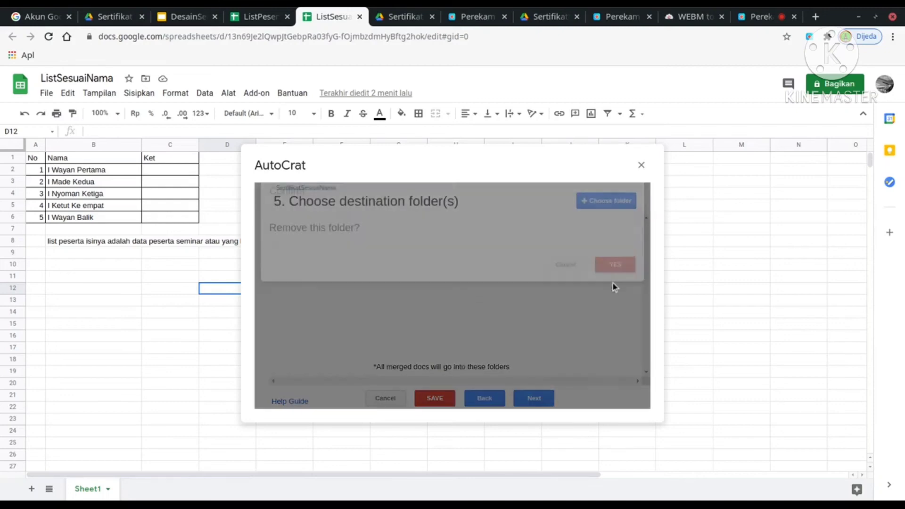
left_click(606, 201)
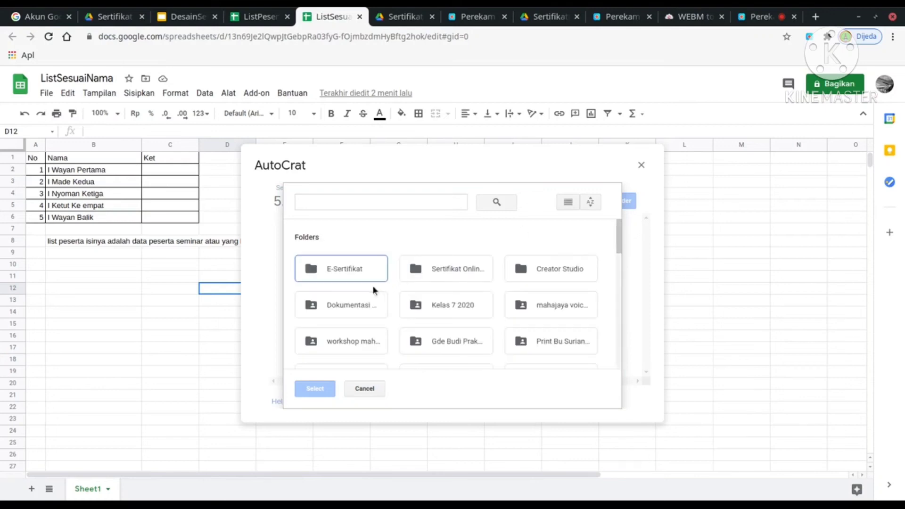
left_click(469, 274)
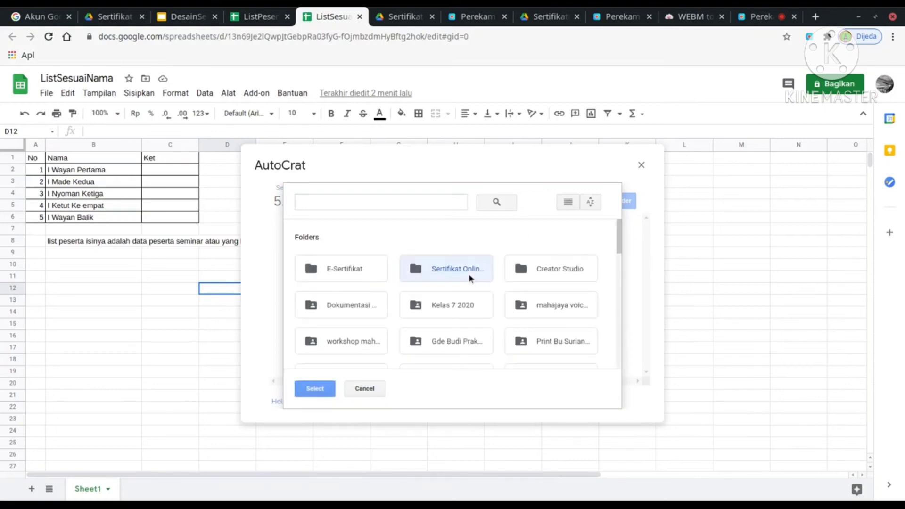
left_click(327, 388)
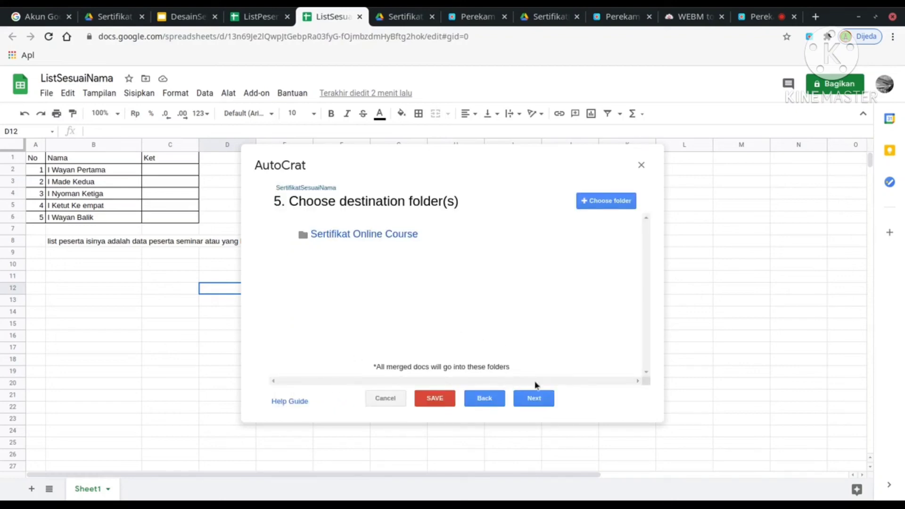
Leave condition, sharing and triggers unset and save the SertifikatSesuaiNama job.
mouse_move(427, 240)
left_click(546, 403)
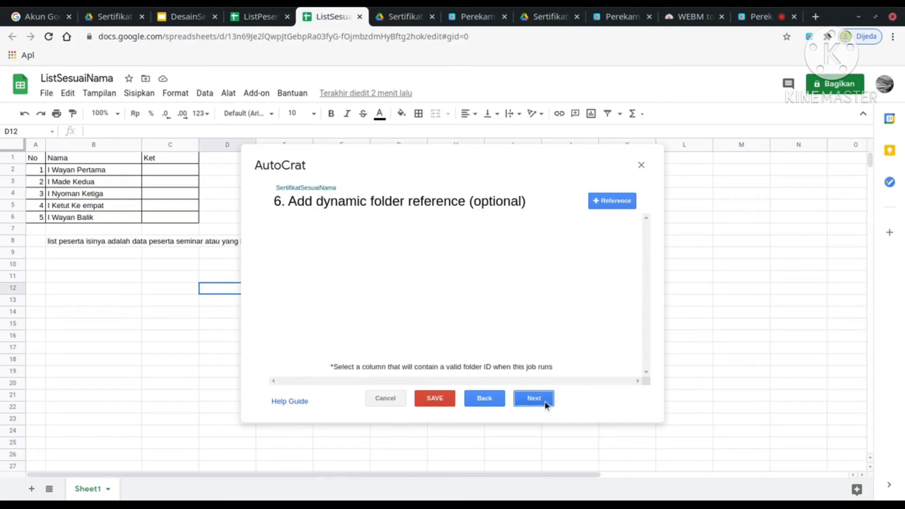
left_click(533, 399)
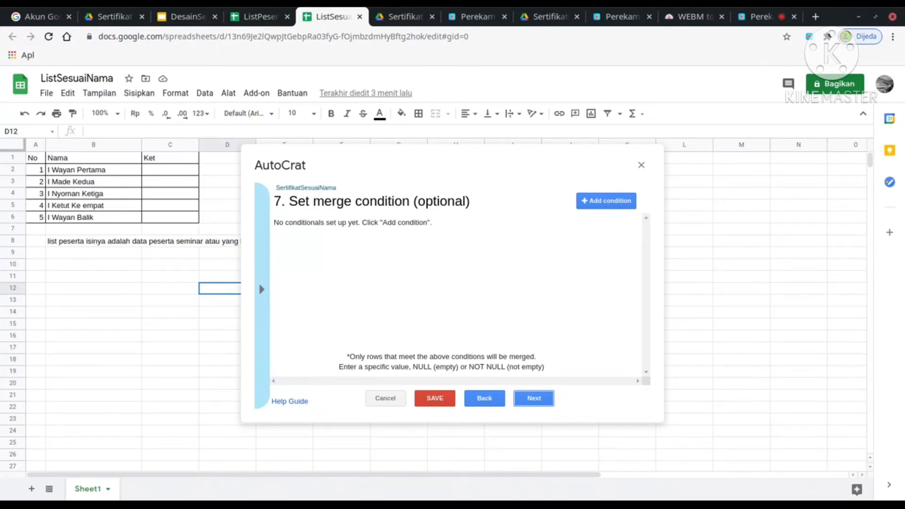
left_click(546, 402)
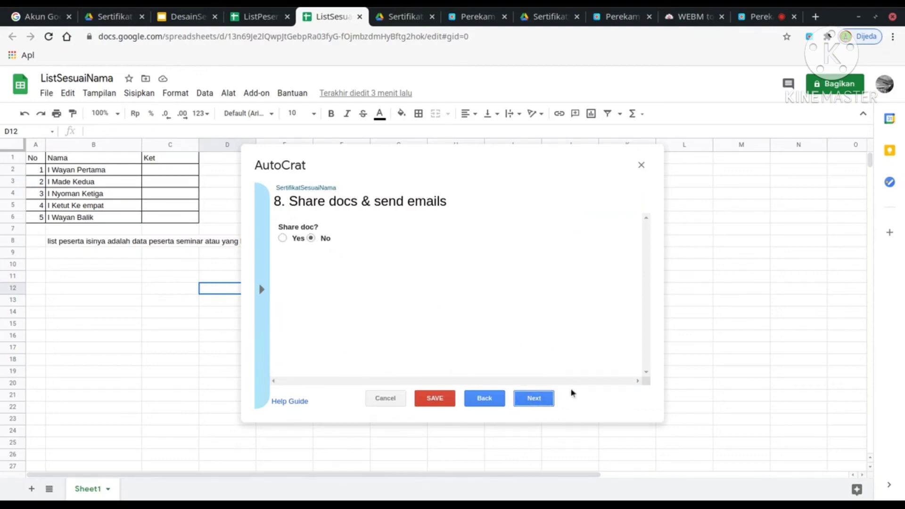
left_click(543, 399)
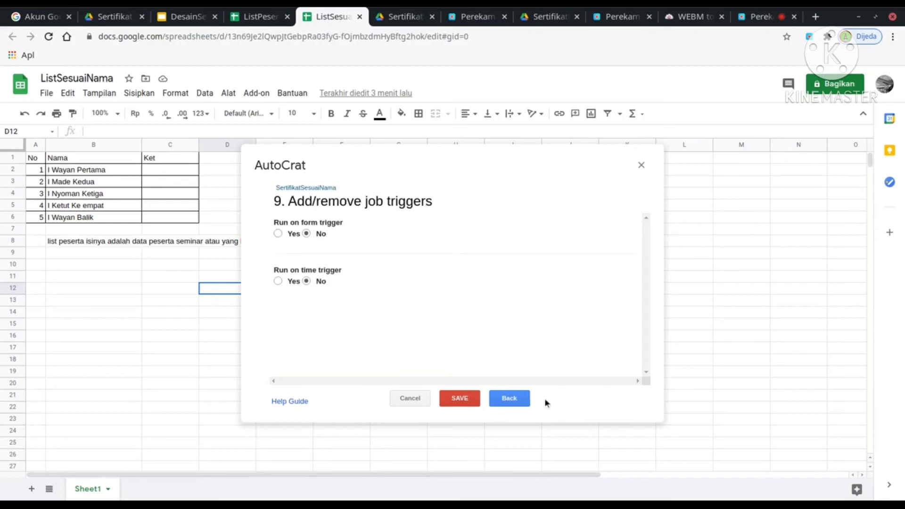
left_click(460, 398)
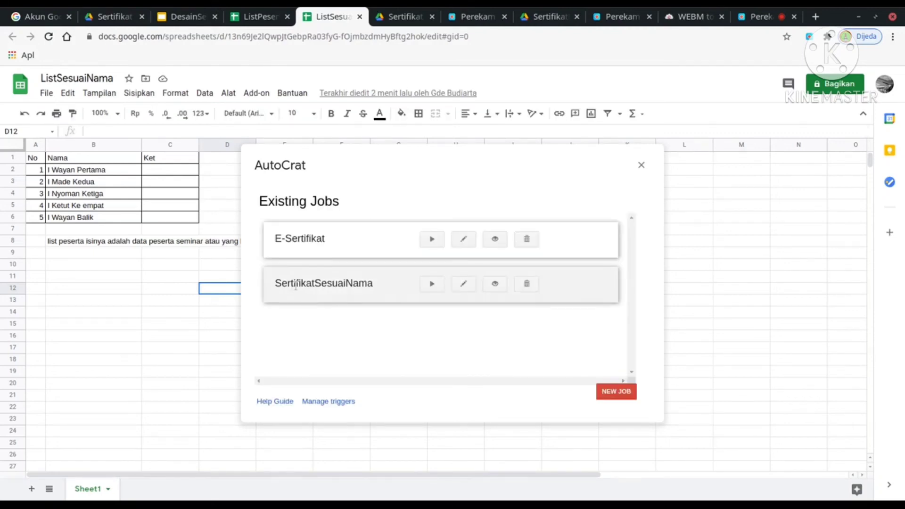
Run the SertifikatSesuaiNama AutoCrat job and close the dialog once merged doc links and statuses appear.
left_click(432, 284)
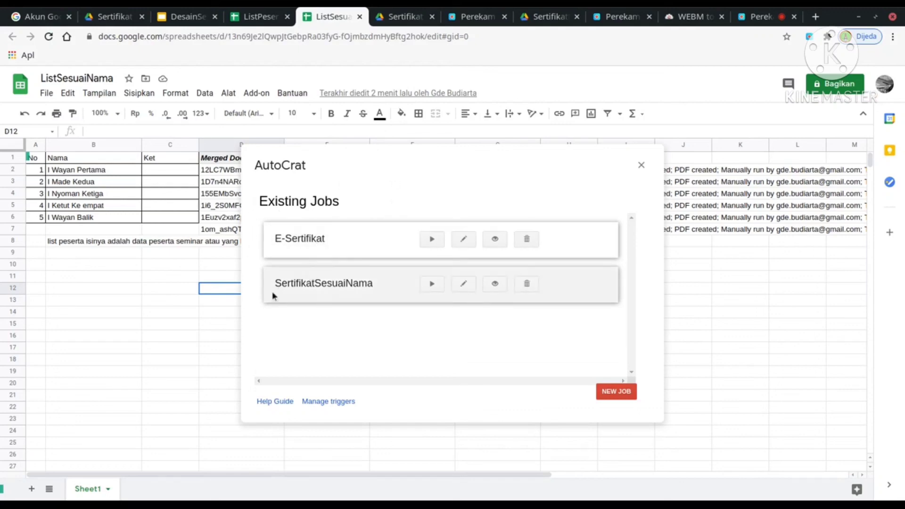
left_click(642, 164)
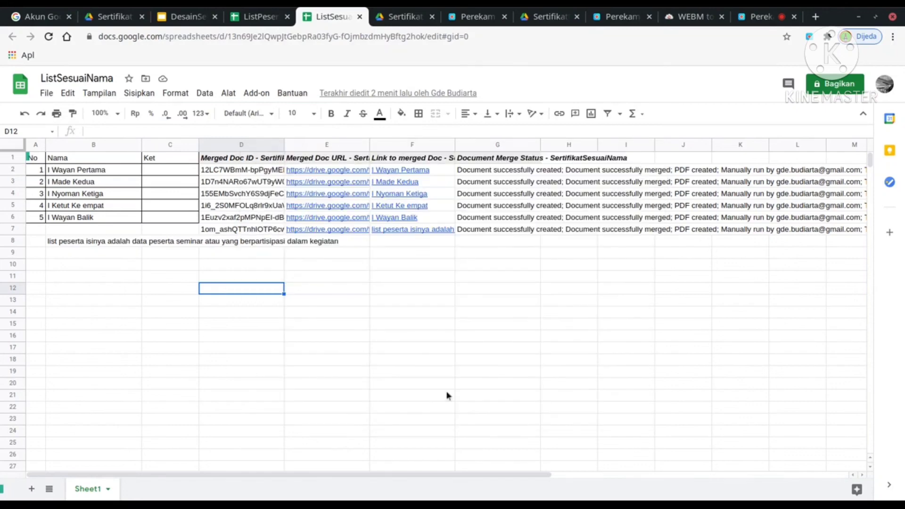
left_click(361, 399)
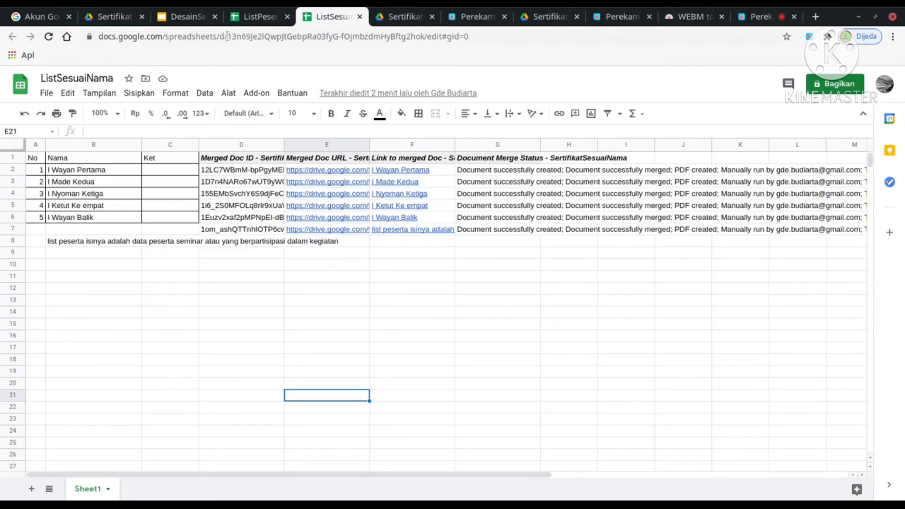
In the Sertifikat Online Course Drive folder, check each of the five participant certificate PDFs.
left_click(116, 17)
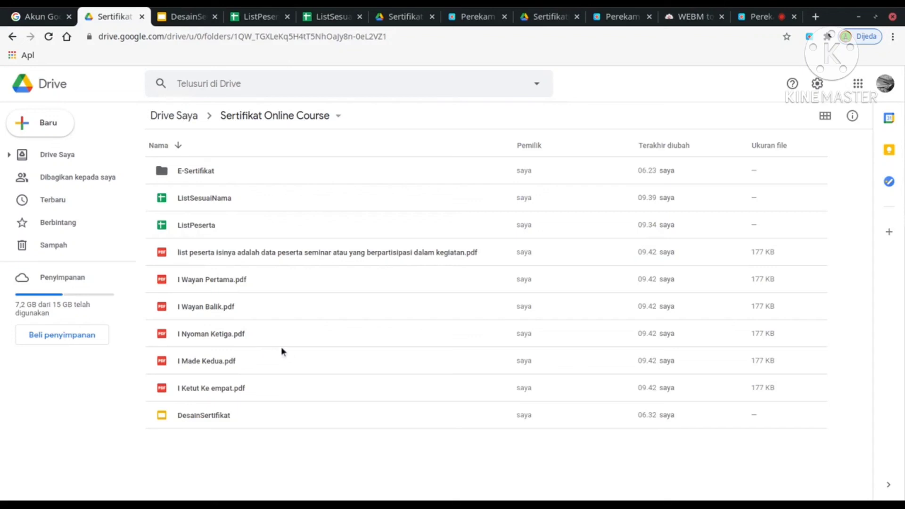
left_click(212, 284)
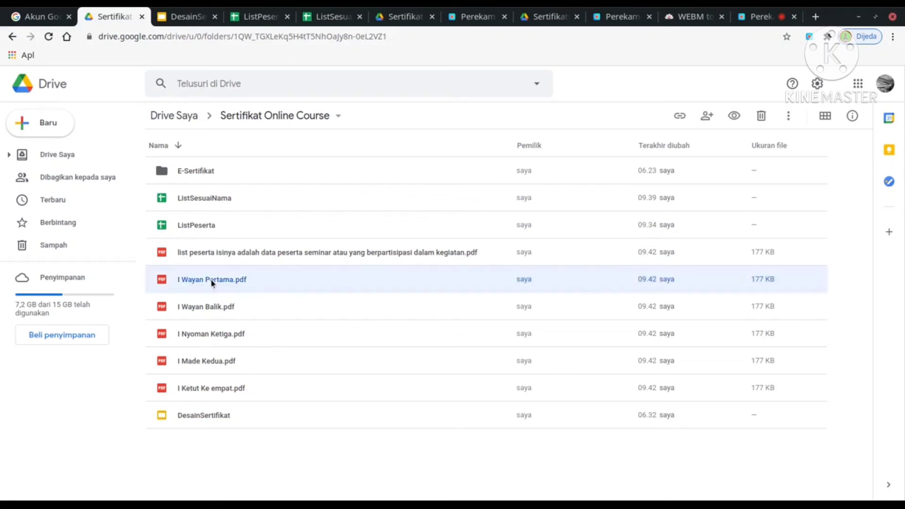
left_click(213, 306)
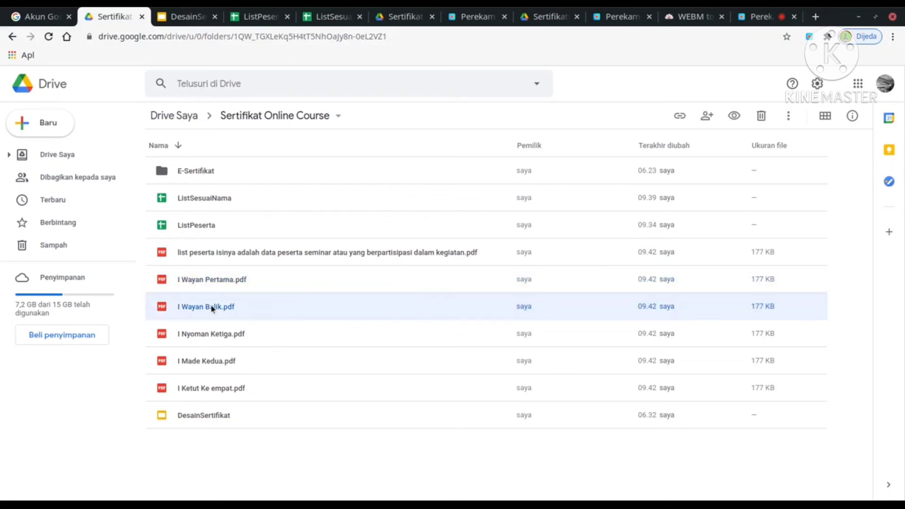
left_click(212, 363)
left_click(213, 342)
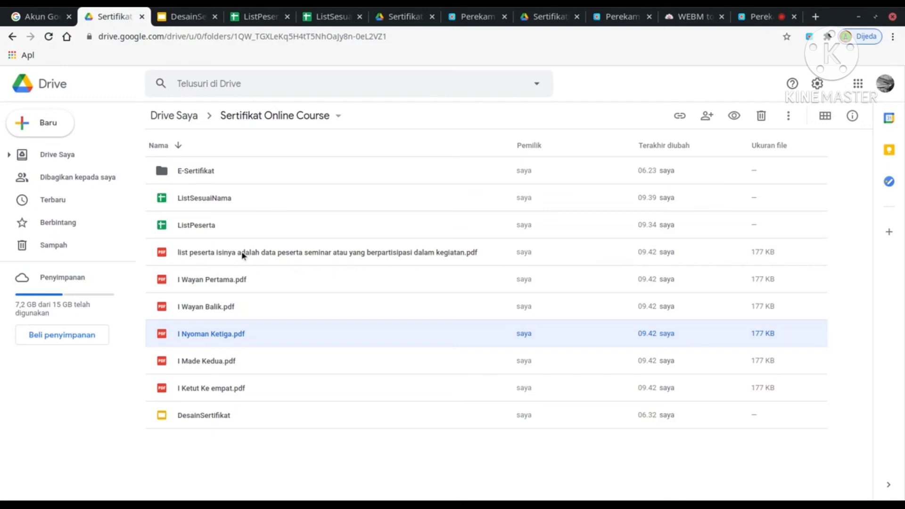
left_click(227, 282)
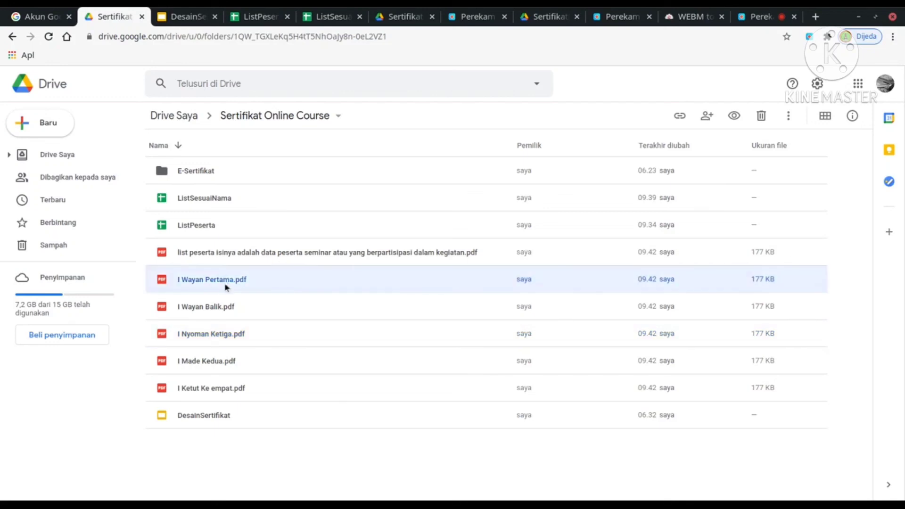
left_click(225, 309)
left_click(222, 335)
left_click(219, 357)
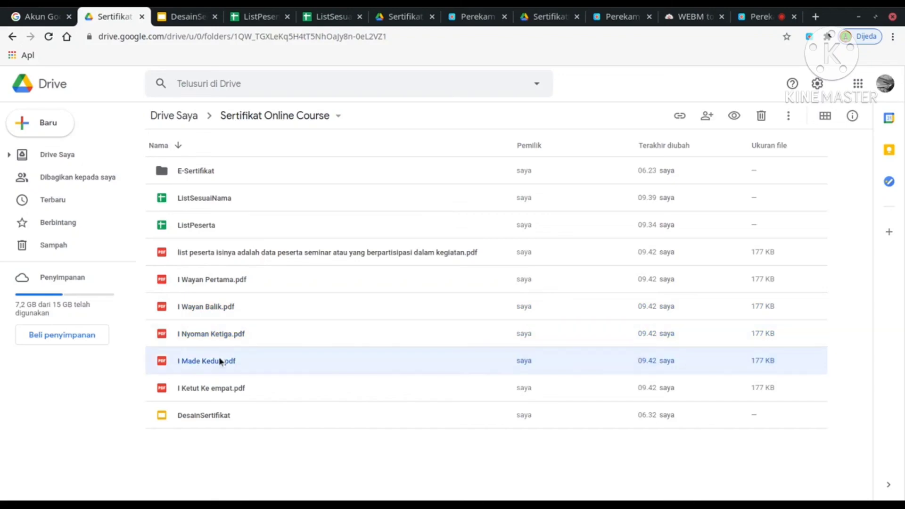
left_click(217, 381)
Preview the first and second participants' certificate PDFs with Pratinjau, closing each preview afterwards.
left_click(216, 282)
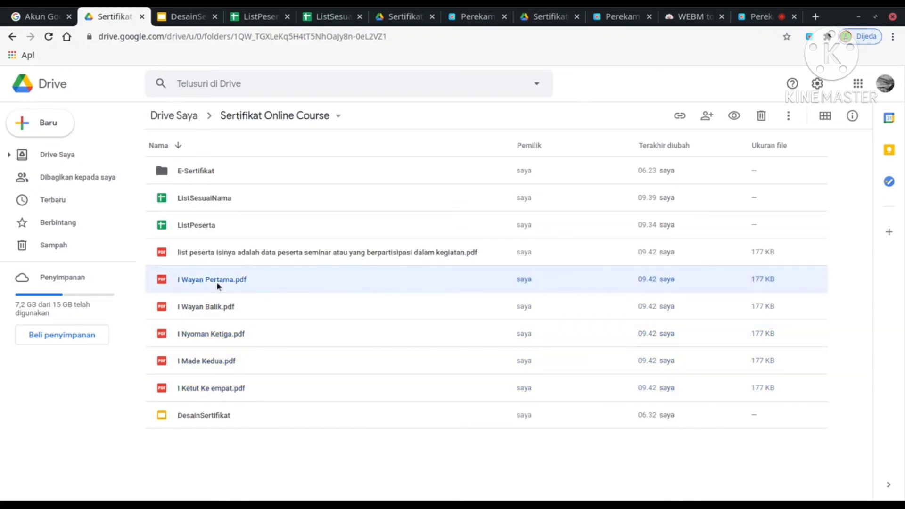
right_click(216, 281)
left_click(272, 200)
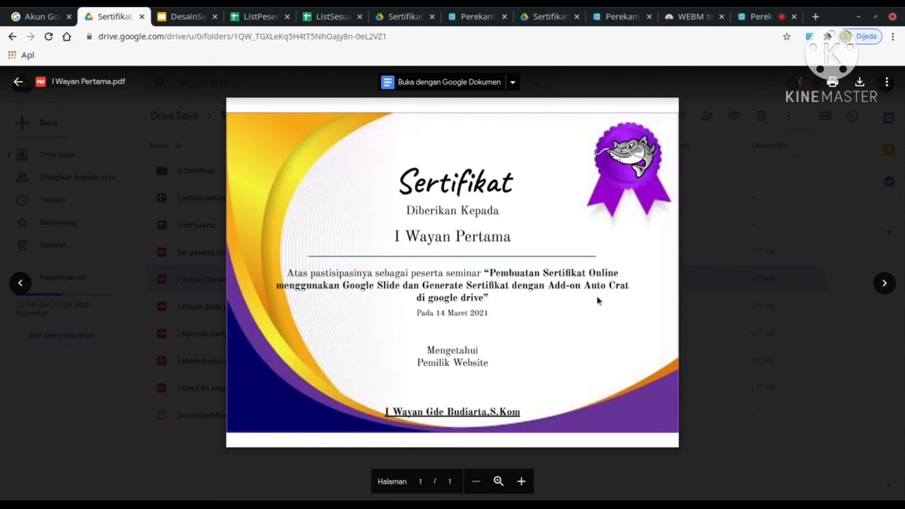
left_click(19, 81)
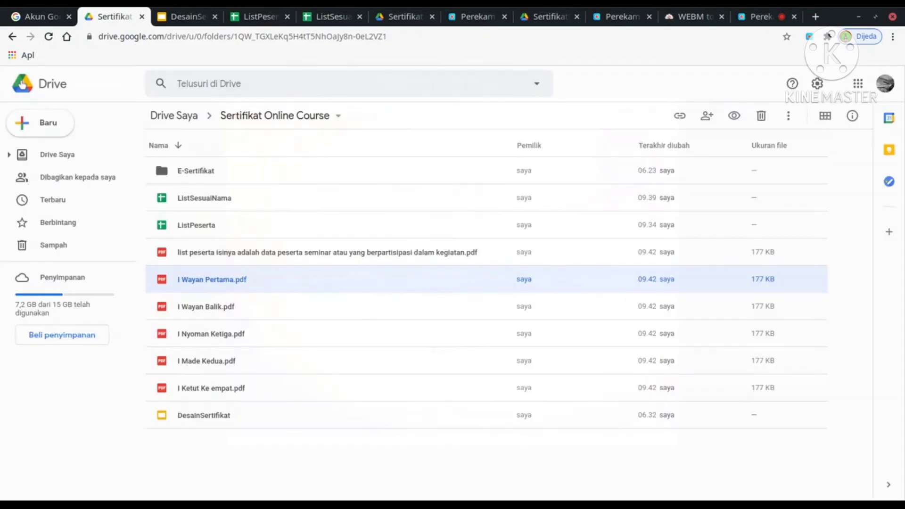
left_click(218, 307)
right_click(213, 307)
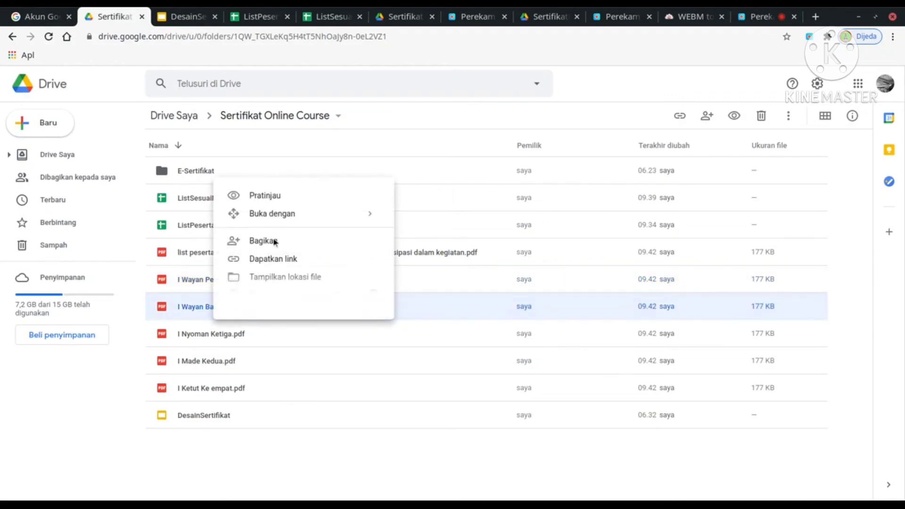
left_click(277, 202)
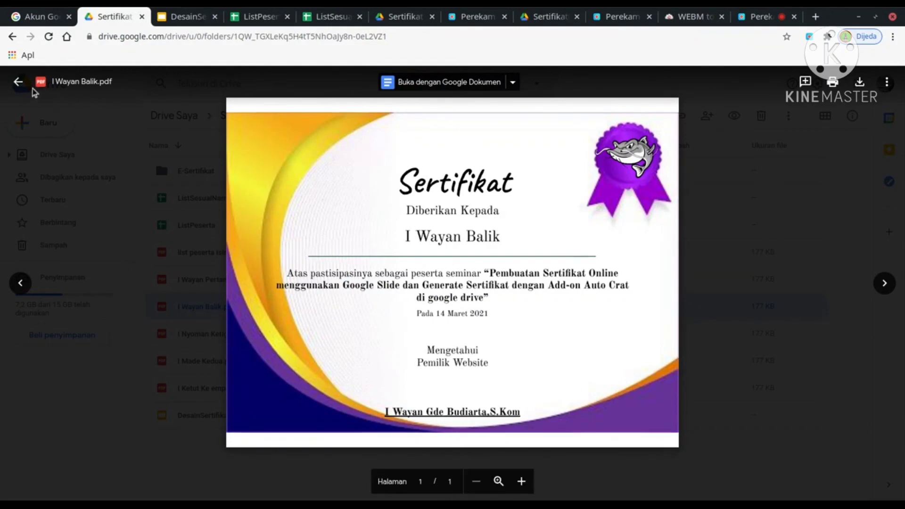
left_click(18, 82)
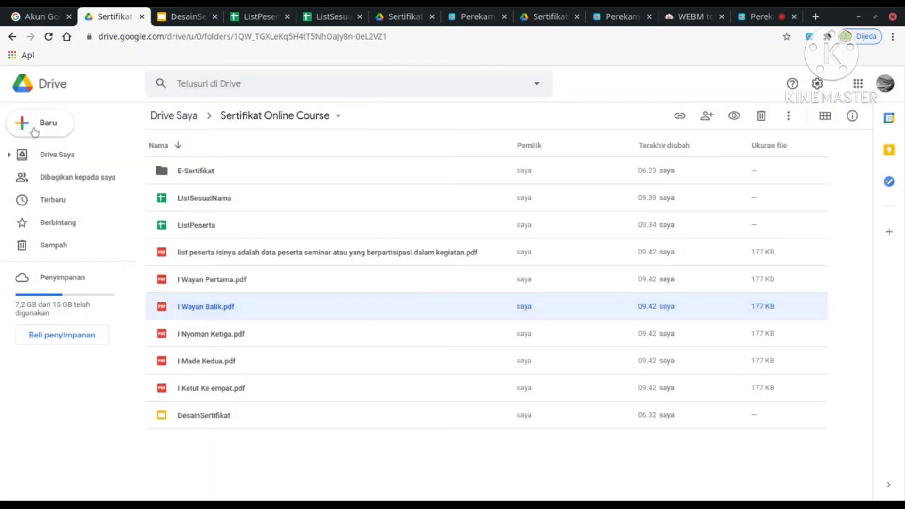
Go over all five certificate PDFs again to confirm one exists per participant.
left_click(188, 278)
left_click(194, 307)
left_click(200, 332)
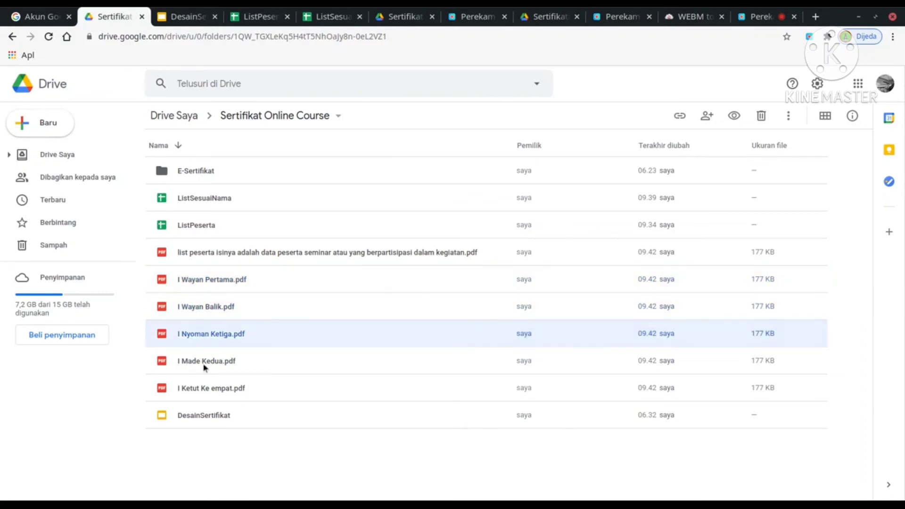
left_click(203, 365)
left_click(205, 391)
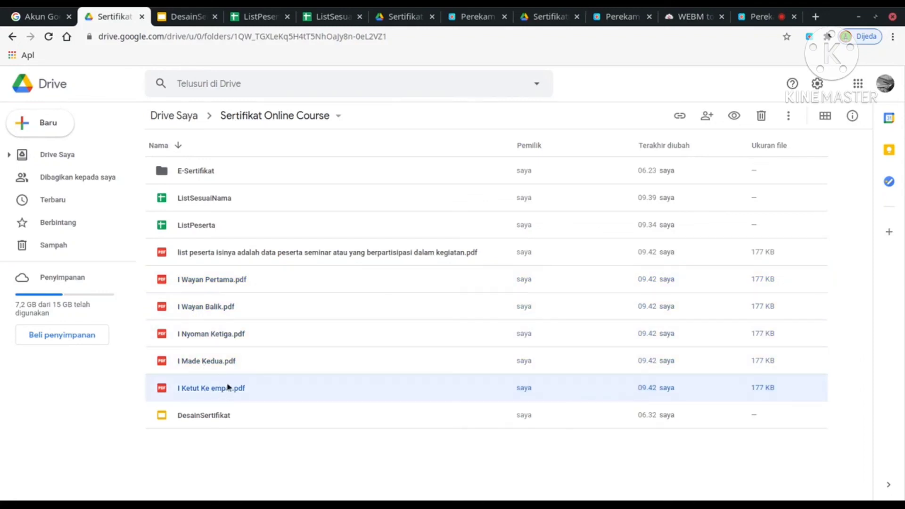